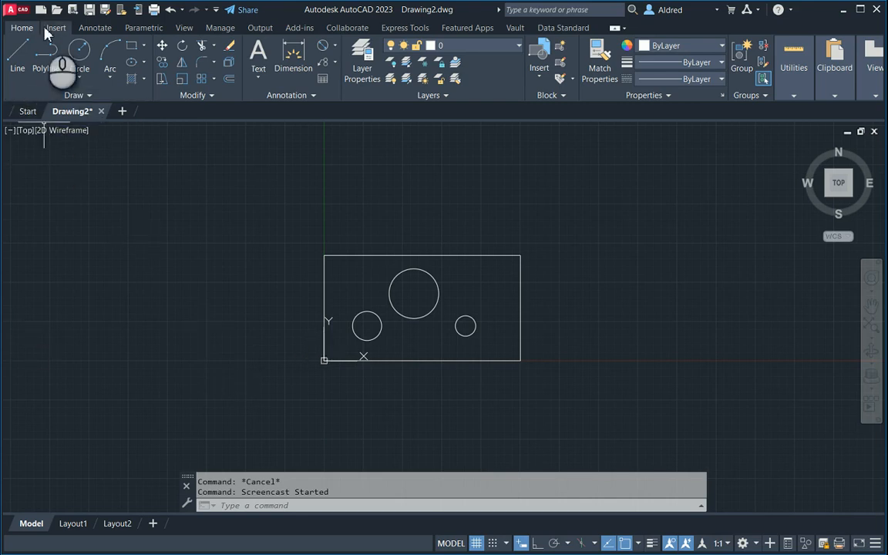
Step: Hatch the three circles by picking a point inside each one, and delete the resulting hatch
left_click(144, 78)
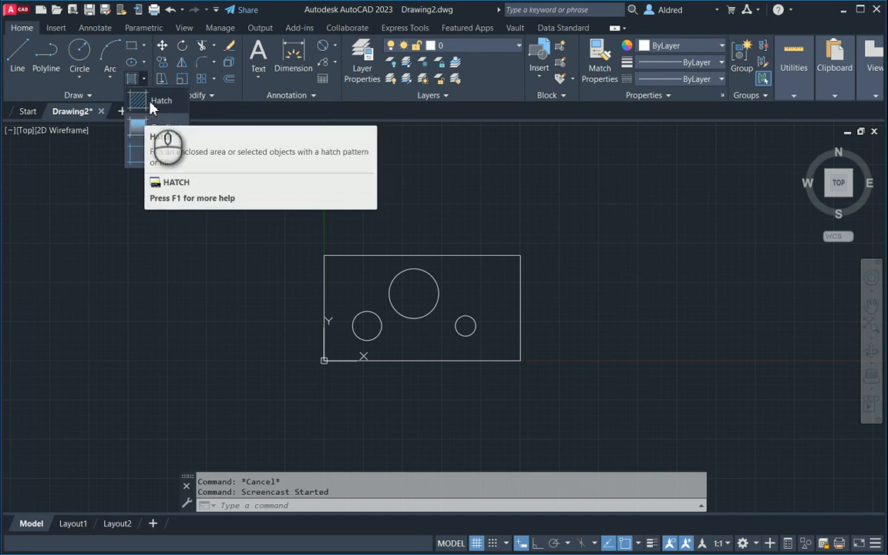
left_click(151, 103)
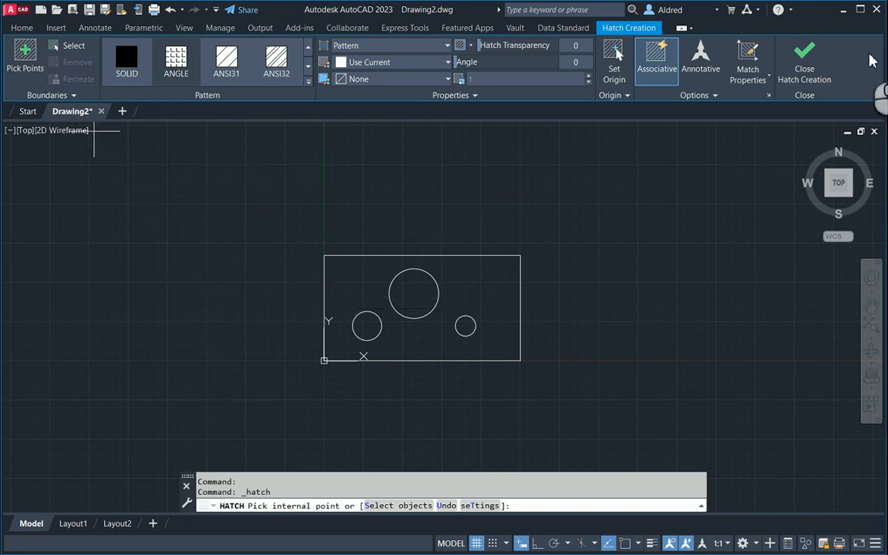
left_click(26, 51)
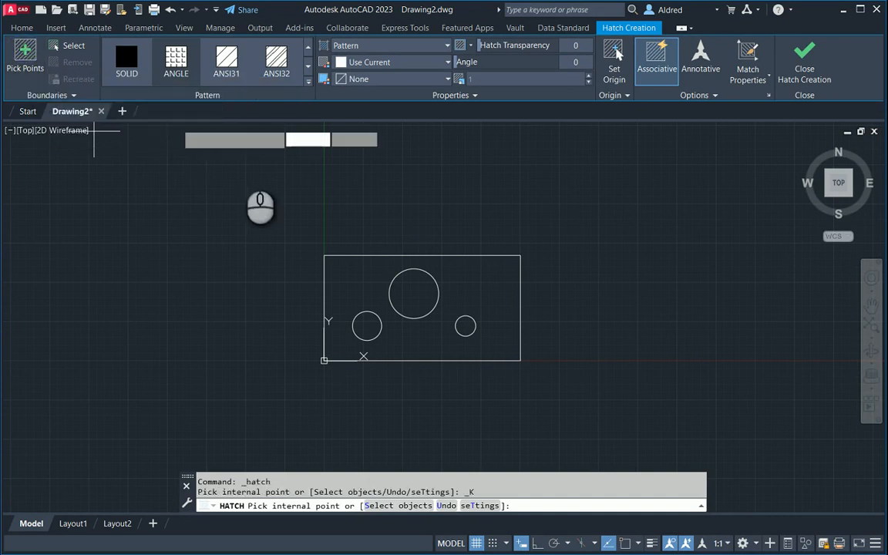
left_click(367, 325)
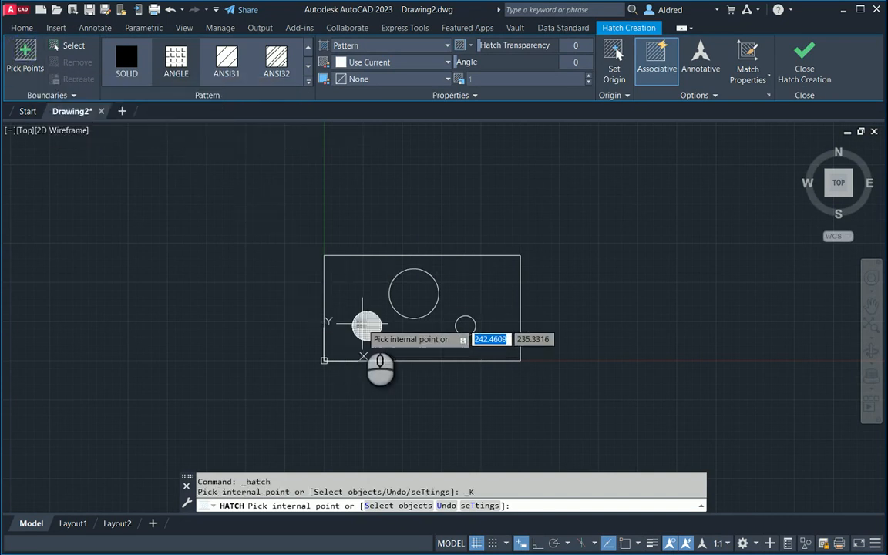
left_click(423, 306)
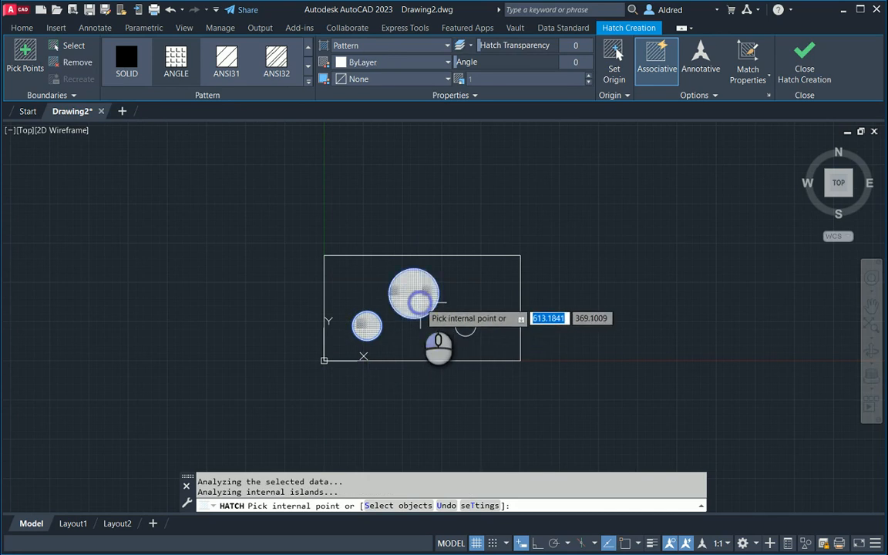
left_click(465, 326)
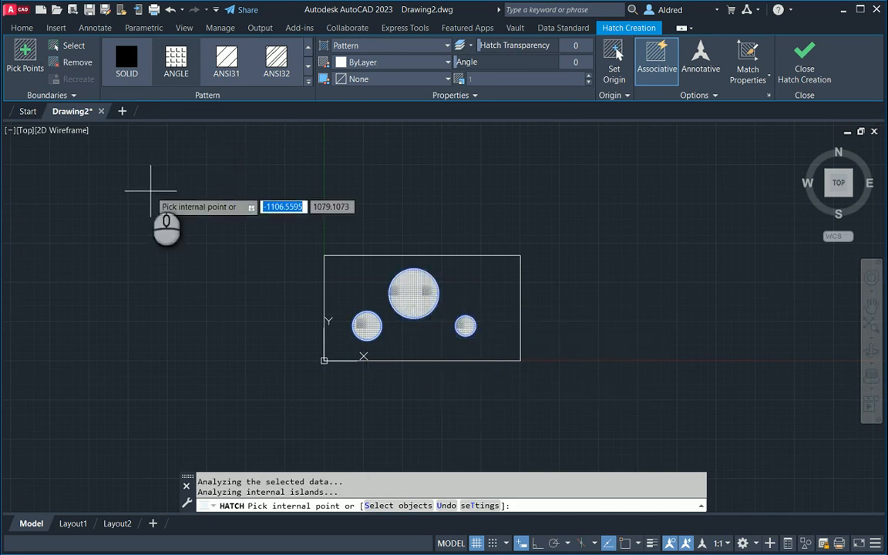
key("Escape")
key("Escape")
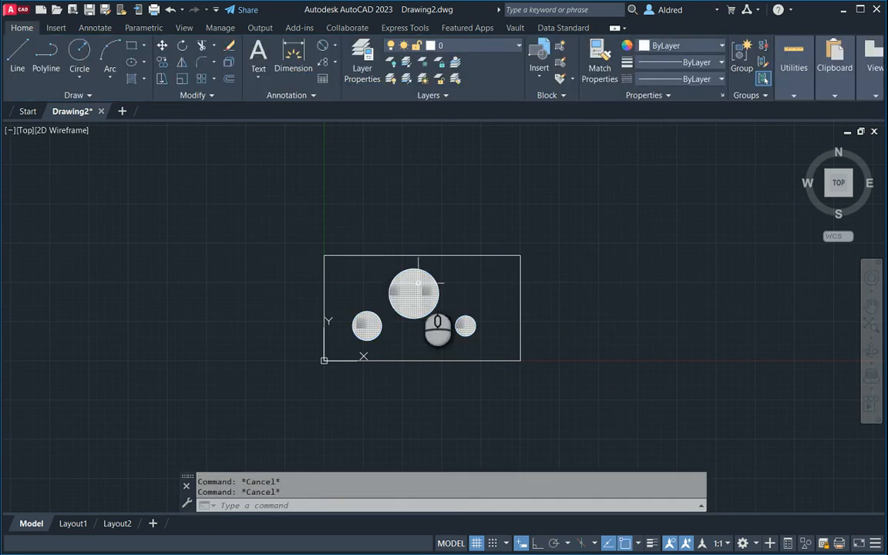
left_click(419, 284)
key("Delete")
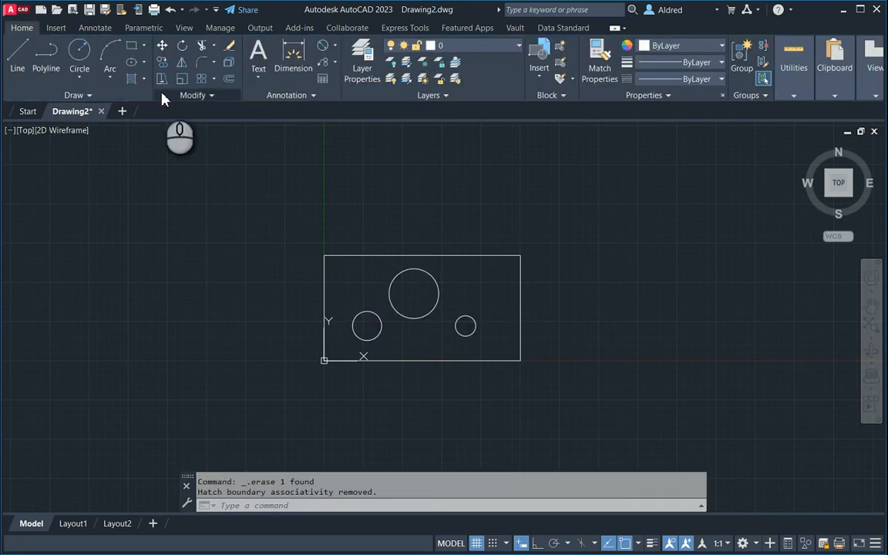
Step: Hatch the rectangle by selecting its outline as the boundary object
left_click(131, 78)
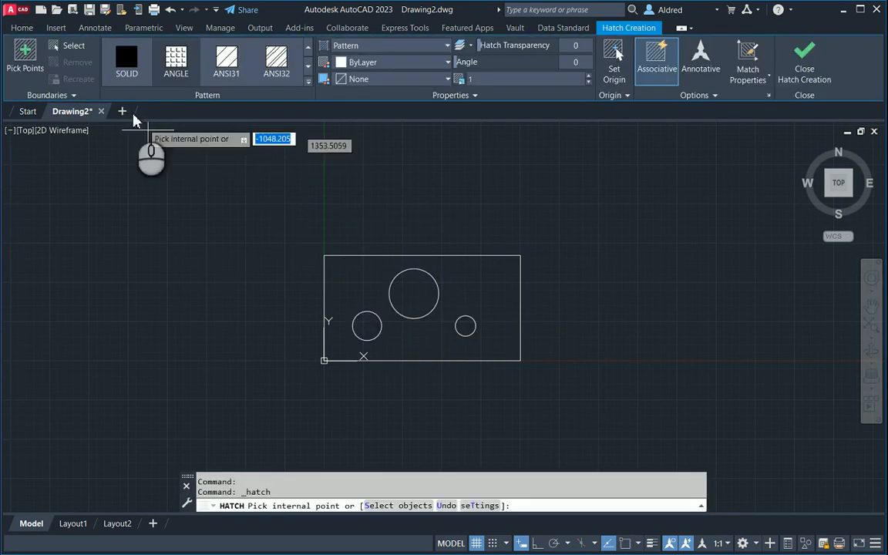
left_click(69, 46)
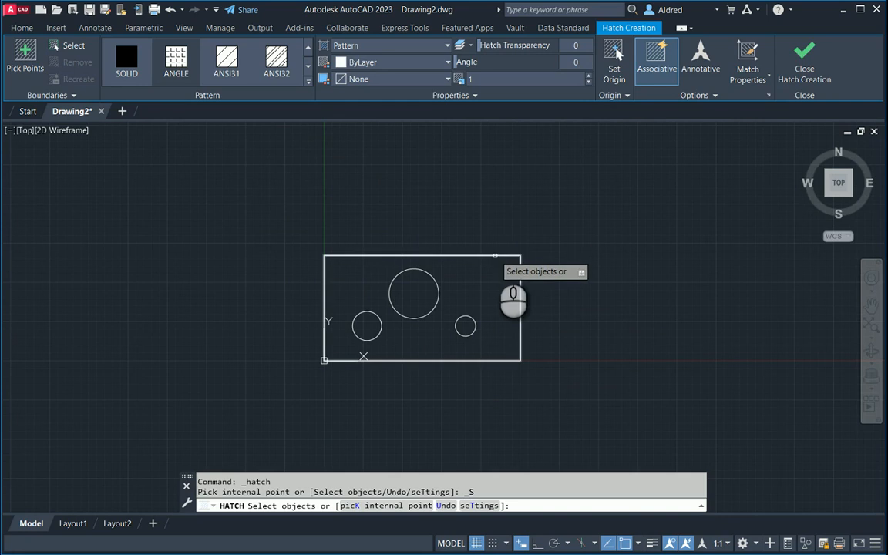
left_click(494, 255)
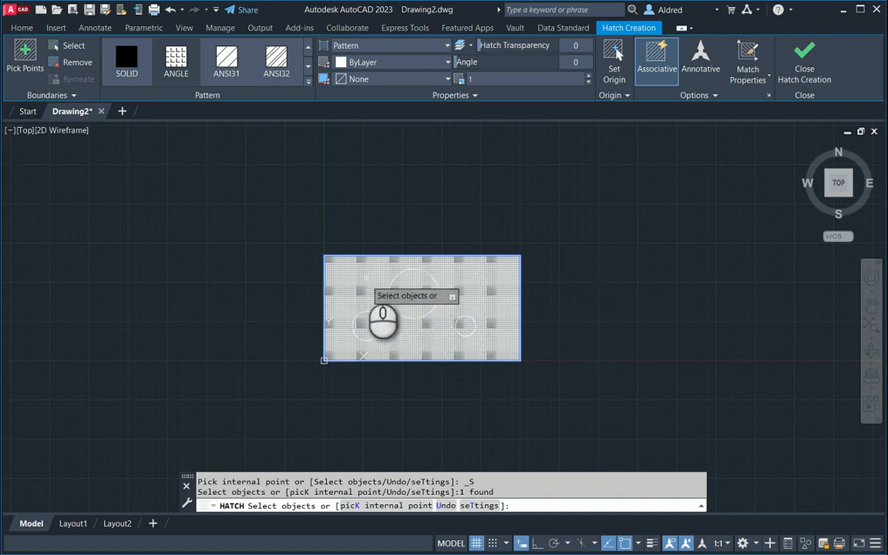
key("Escape")
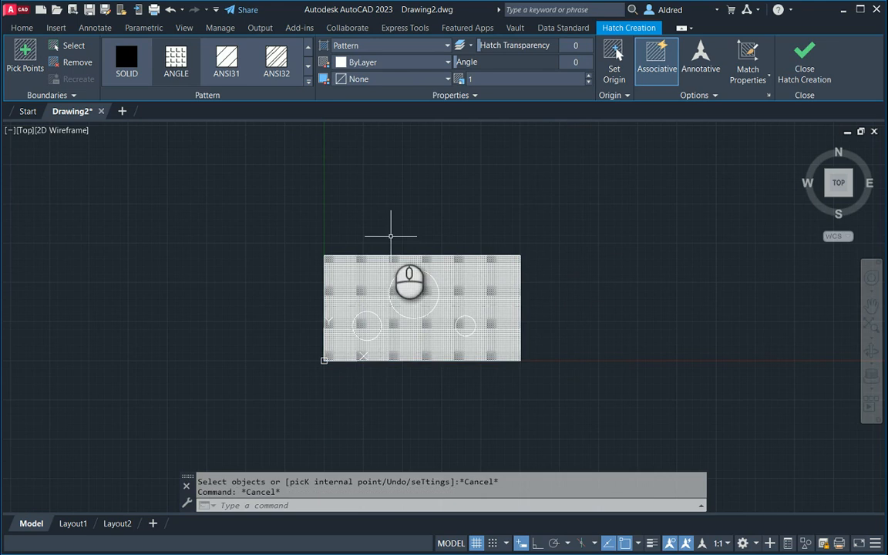
Step: Delete the hatch filling the rectangle
left_click(431, 308)
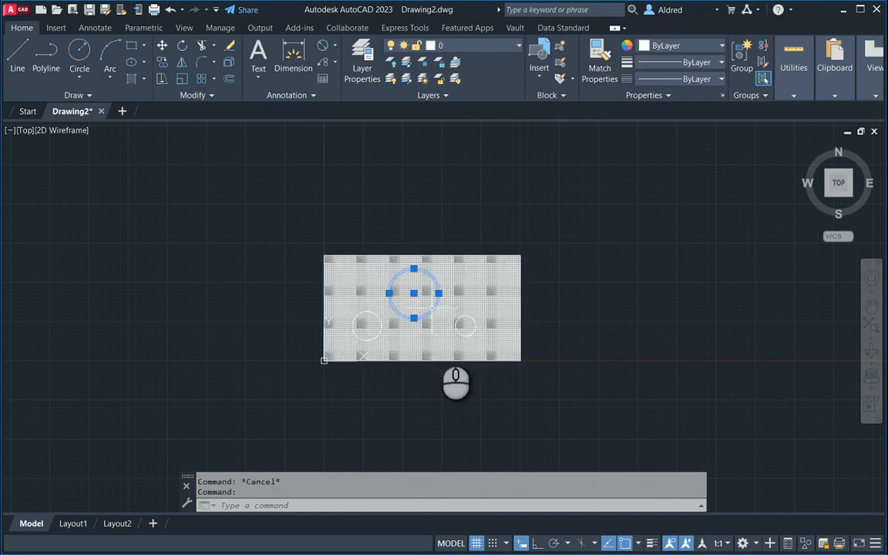
key("Escape")
left_click(441, 337)
key("Delete")
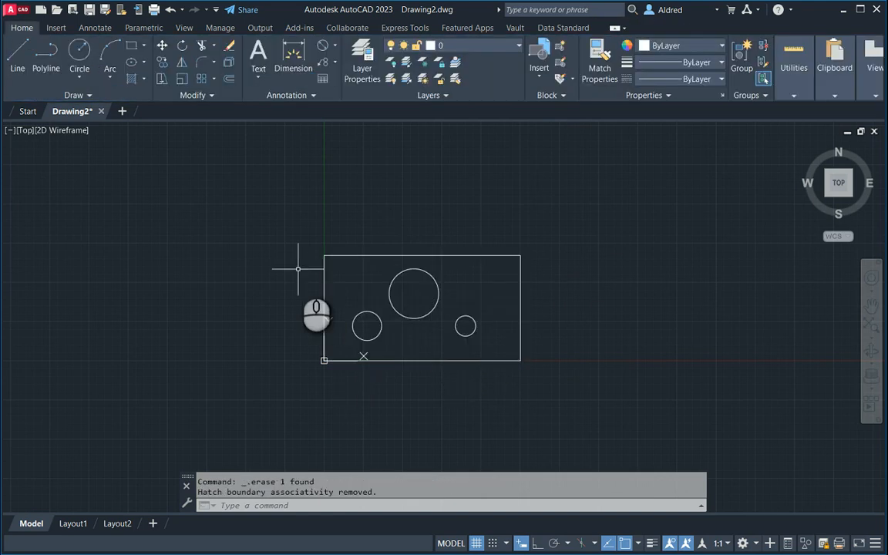
Step: Draw a closed, irregular 14-sided outline of connected line segments all around the rectangle
left_click(20, 51)
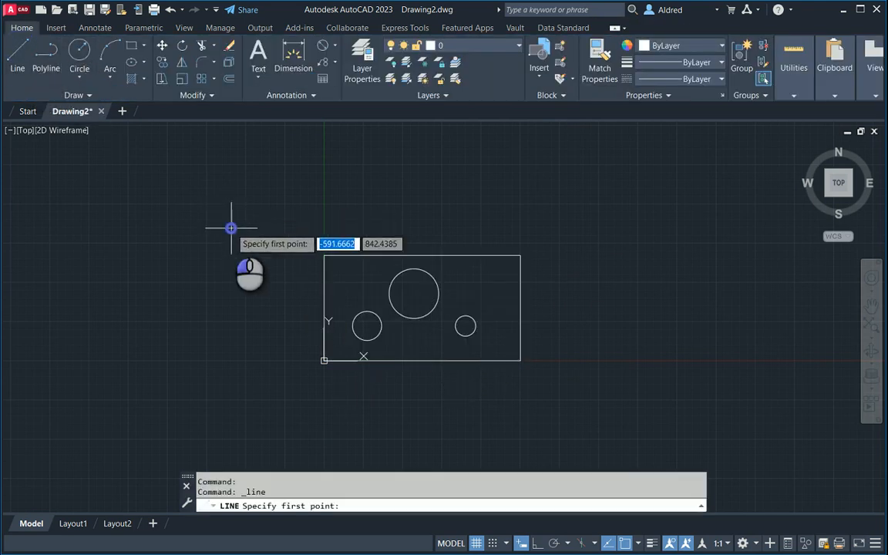
left_click(232, 228)
left_click(297, 156)
left_click(355, 205)
left_click(476, 153)
left_click(601, 227)
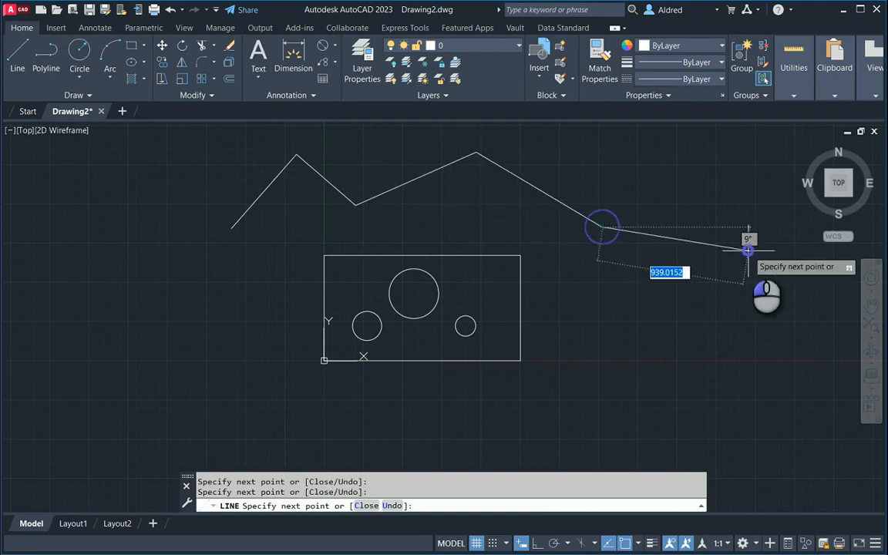
left_click(748, 251)
left_click(663, 337)
left_click(642, 412)
left_click(600, 412)
left_click(528, 445)
left_click(406, 403)
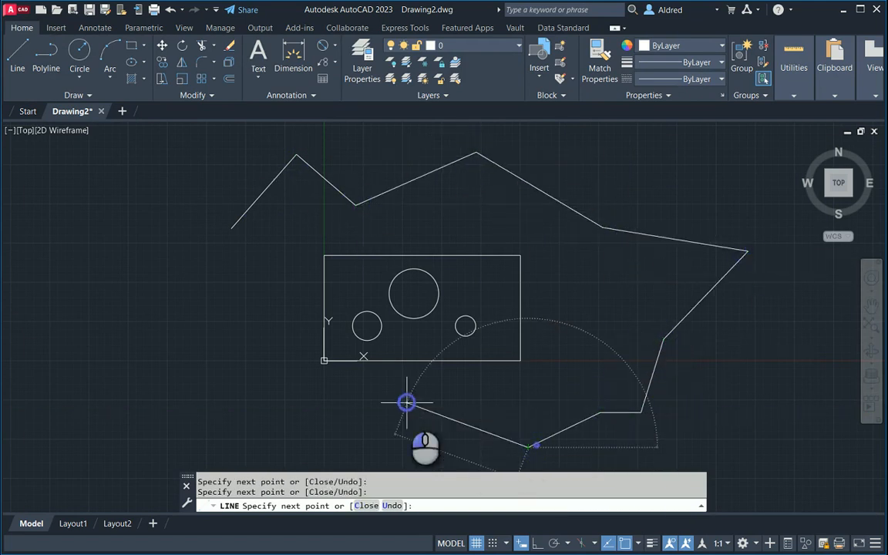
left_click(223, 428)
left_click(237, 354)
left_click(132, 250)
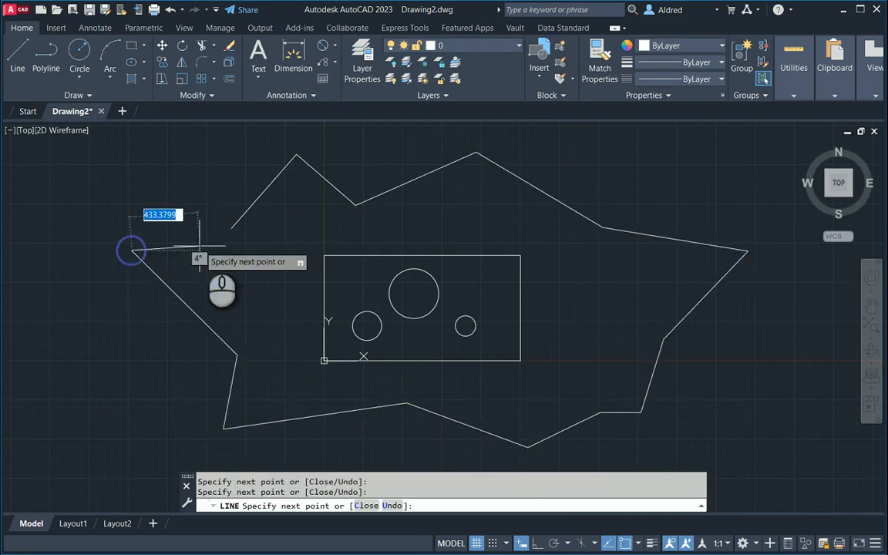
left_click(231, 228)
key("Escape")
key("Escape")
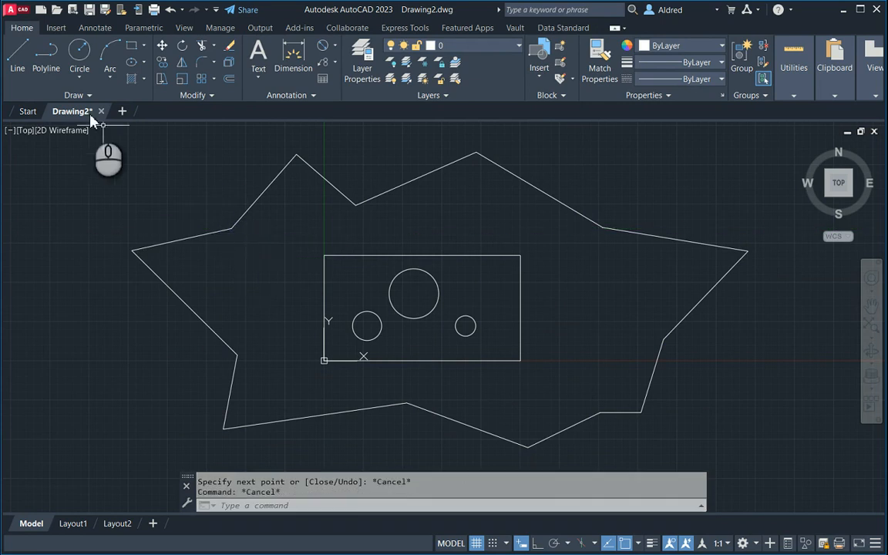
Step: Hatch the area between the irregular outline and the rectangle by picking an internal point
left_click(131, 79)
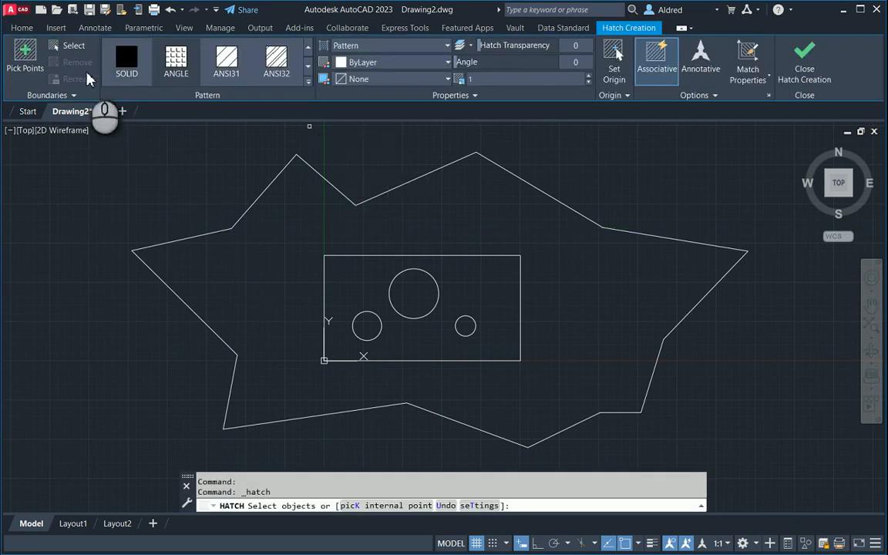
left_click(25, 54)
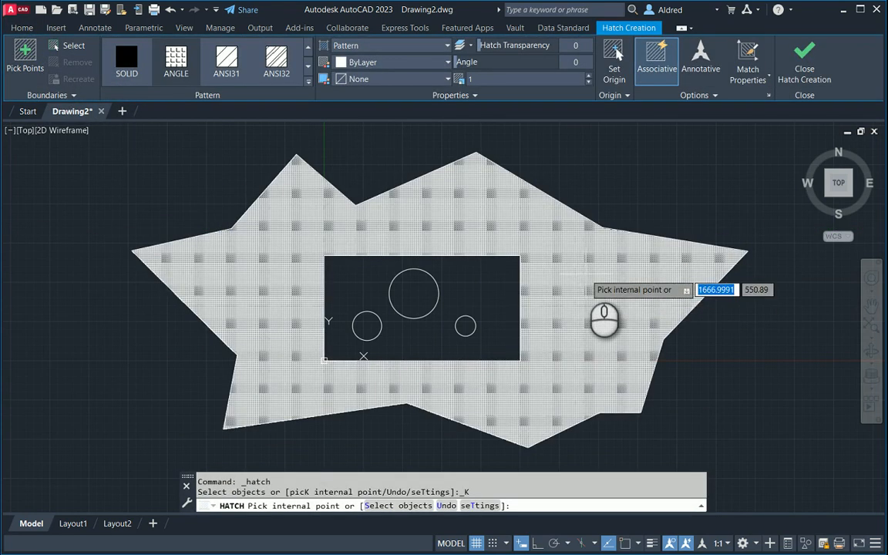
left_click(574, 284)
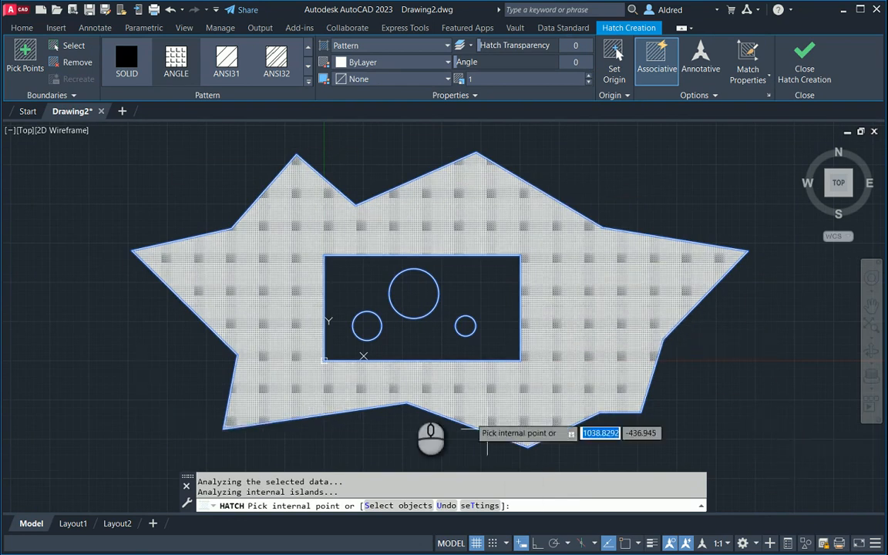
Step: Try the SOLID and ANSI32 patterns on the new hatch and browse the full pattern gallery
left_click(115, 73)
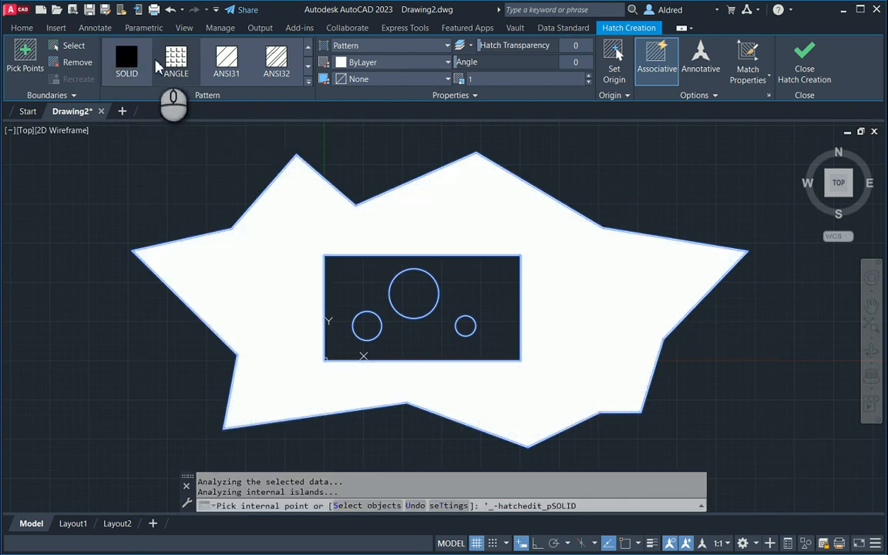
left_click(277, 65)
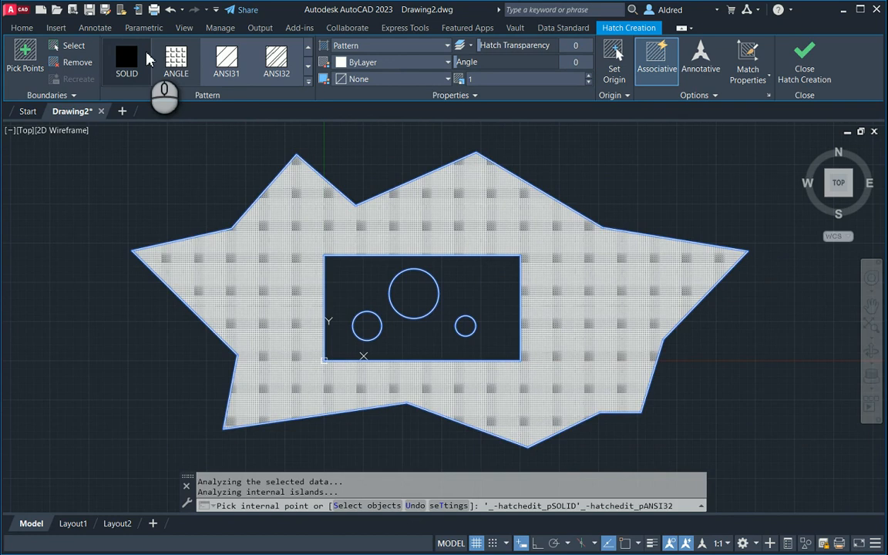
left_click(307, 82)
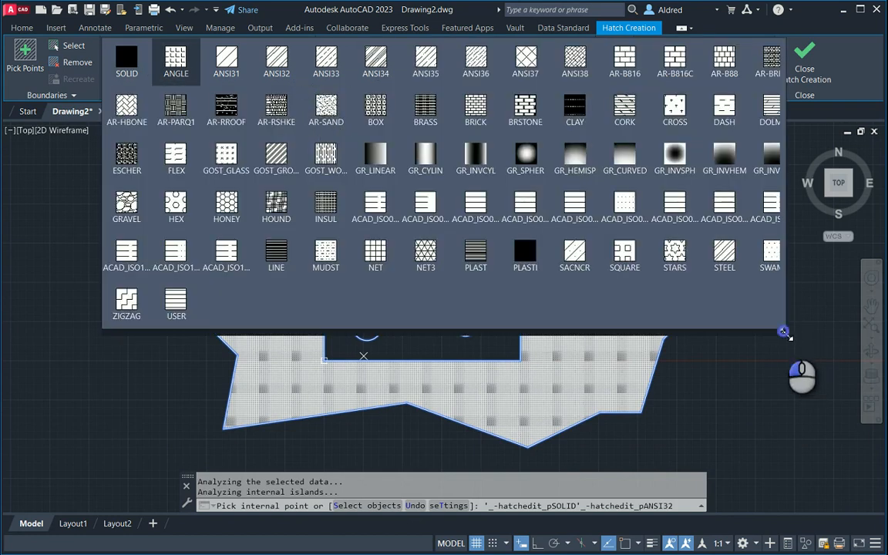
mouse_move(783, 332)
left_mouse_down()
mouse_move(252, 289)
mouse_move(208, 200)
mouse_move(214, 251)
mouse_move(365, 284)
mouse_move(327, 260)
mouse_move(465, 329)
mouse_move(668, 406)
mouse_move(690, 357)
mouse_move(745, 391)
mouse_move(436, 375)
mouse_move(511, 386)
mouse_move(426, 284)
left_mouse_up()
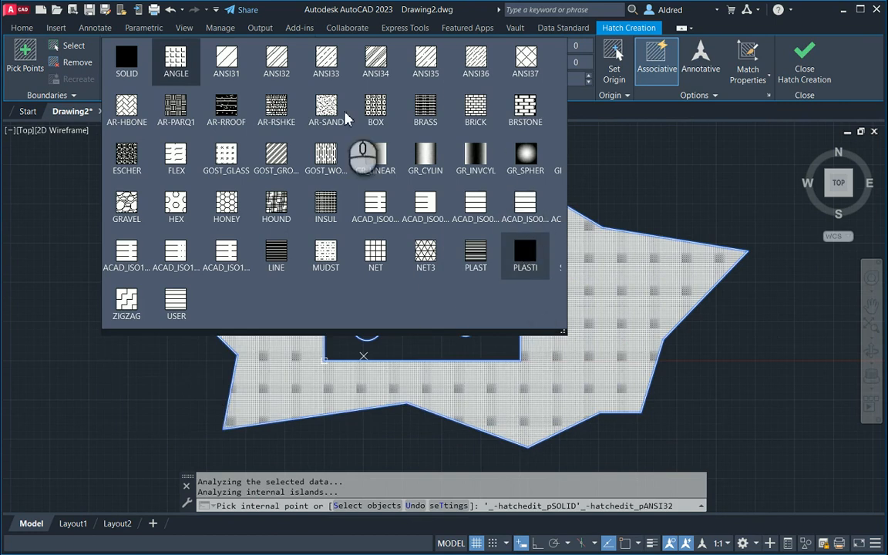
Step: Compare ANSI31 with SOLID on the hatch and settle on the ANSI31 pattern
left_click(221, 63)
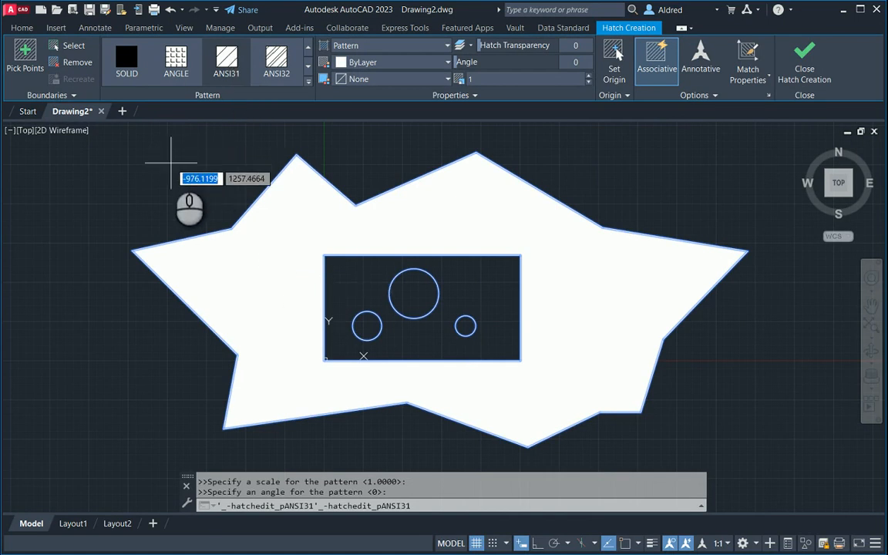
left_click(126, 60)
left_click(224, 62)
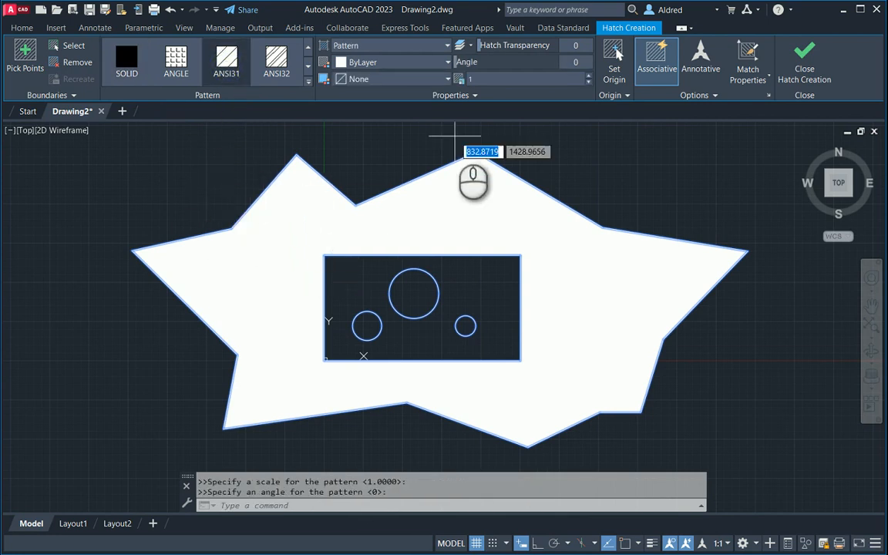
Step: Try hatch pattern scales of 1000 and 500 on the ANSI31 hatch
left_click(467, 78)
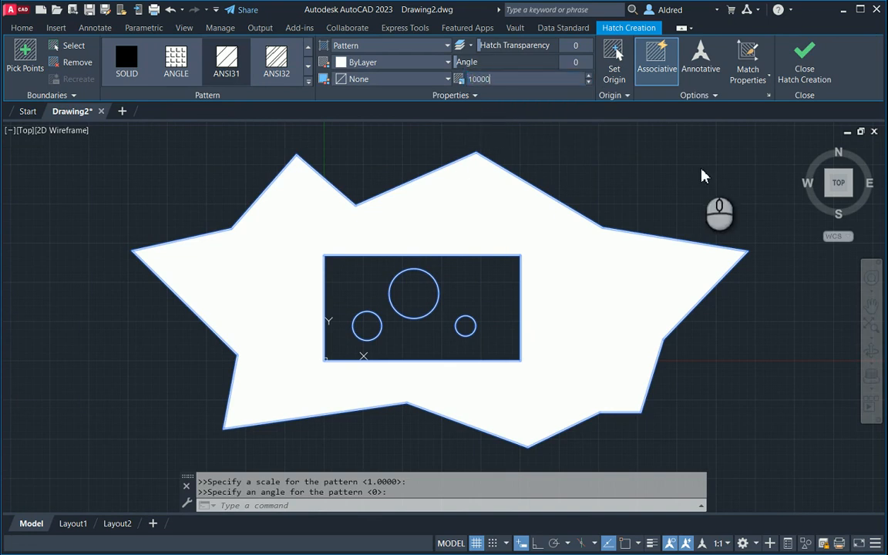
type("10000")
key("BackSpace")
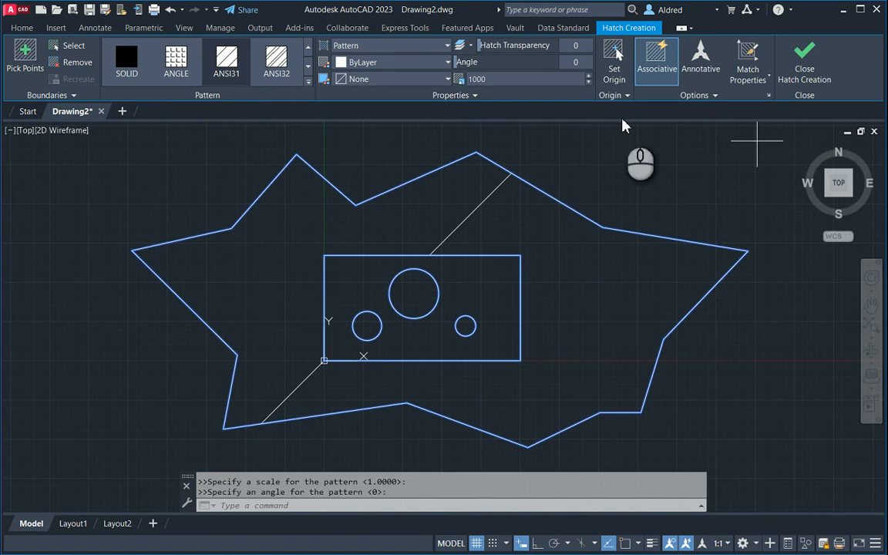
left_click_drag(496, 75, 428, 77)
type("500")
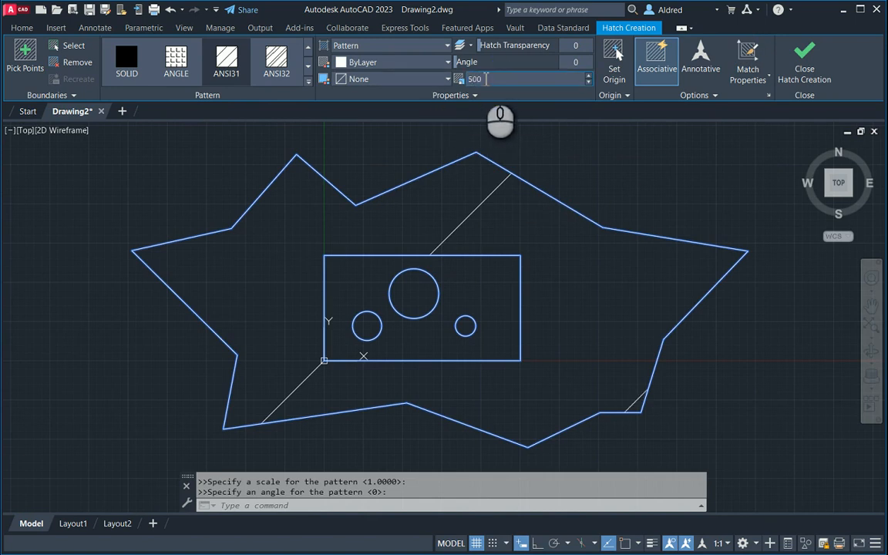
Step: Reduce the hatch pattern scale to 50 and further to 25
left_click_drag(487, 78, 425, 80)
type("50")
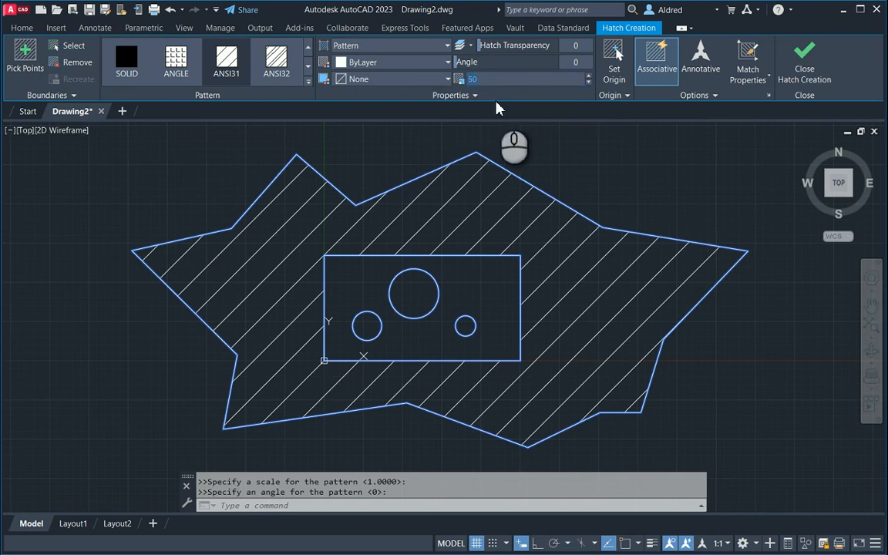
type("5")
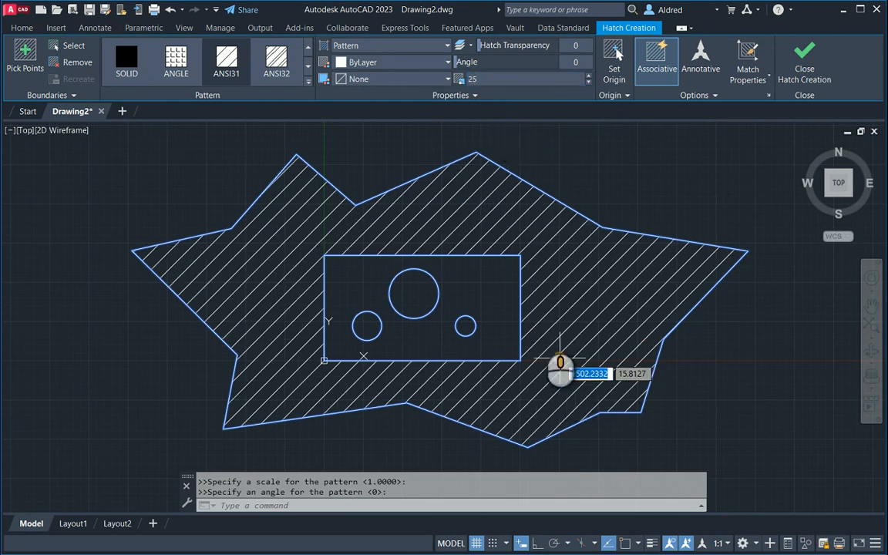
Step: Rotate the hatch pattern by setting its angle to 11
mouse_move(542, 327)
middle_mouse_down()
mouse_move(480, 373)
mouse_move(542, 342)
middle_mouse_up()
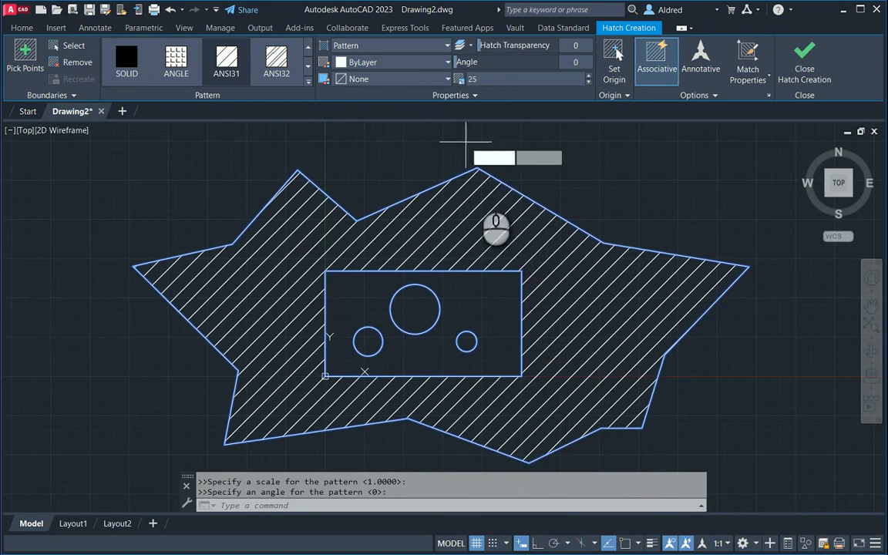
mouse_move(461, 61)
left_mouse_down()
mouse_move(507, 63)
mouse_move(312, 80)
left_mouse_up()
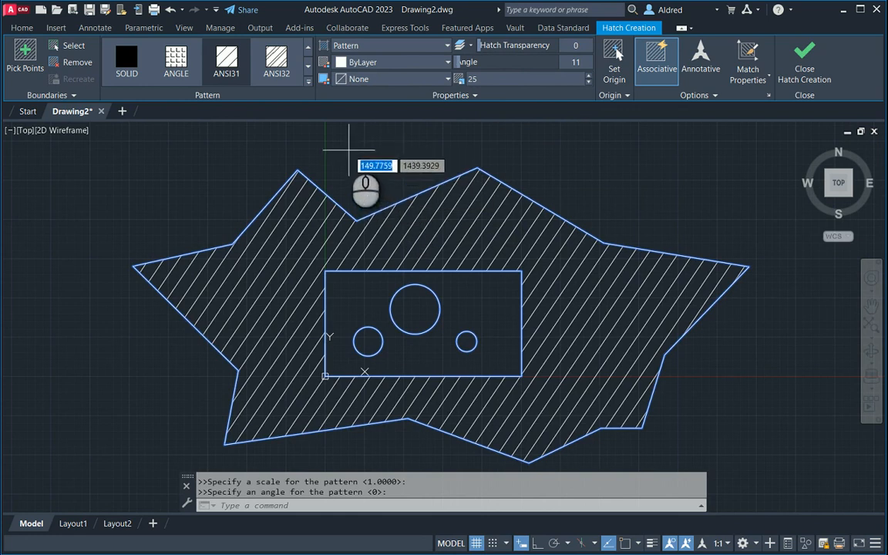
Step: View the layer choices for the ANSI31 hatch, end the hatch command and delete the hatch around the rectangle
left_click(424, 95)
left_click(413, 117)
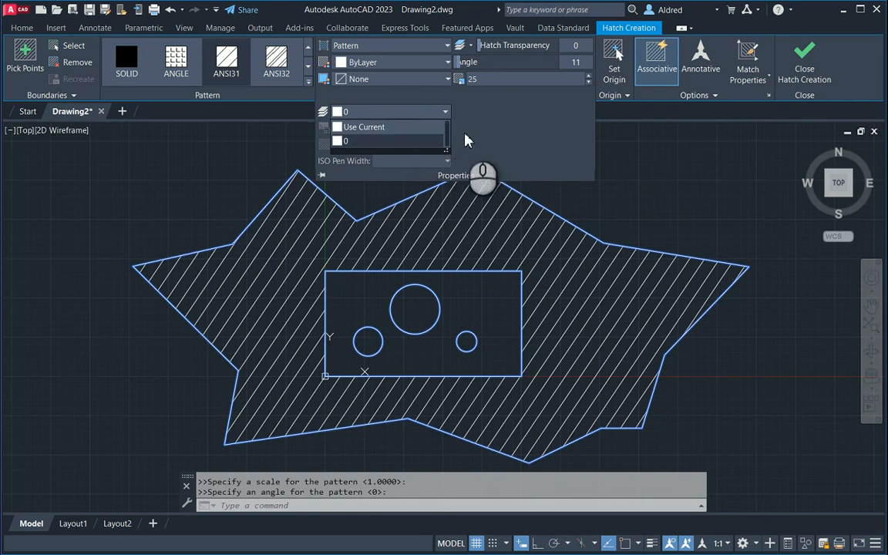
key("Escape")
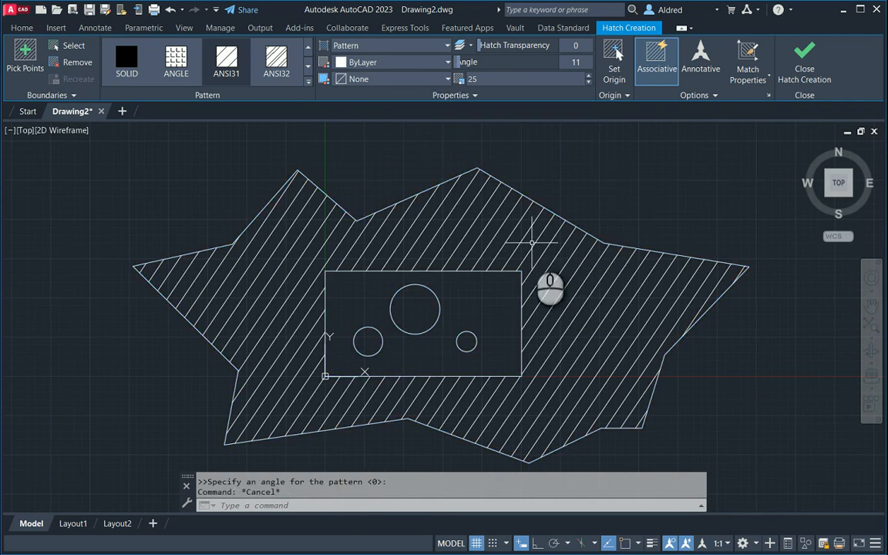
left_click(532, 245)
key("Delete")
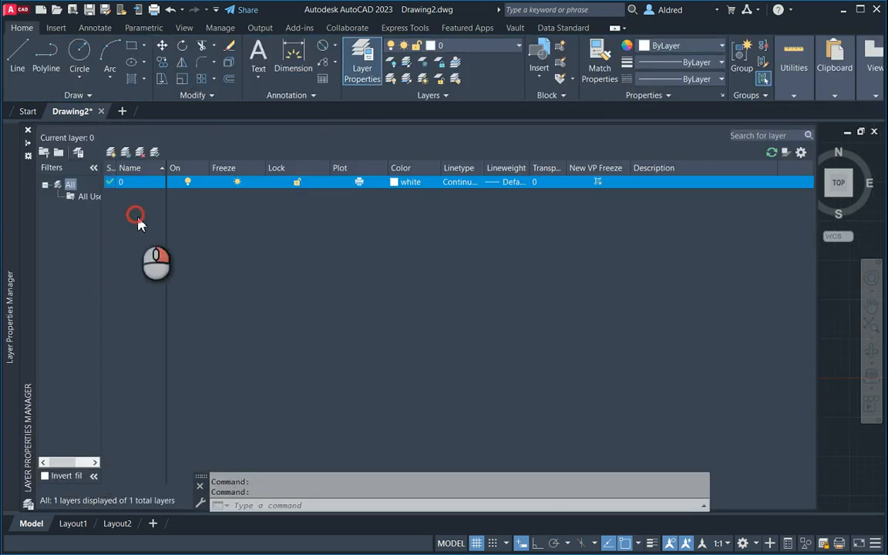
Step: Create a new layer named Hatch
right_click(138, 224)
left_click(186, 268)
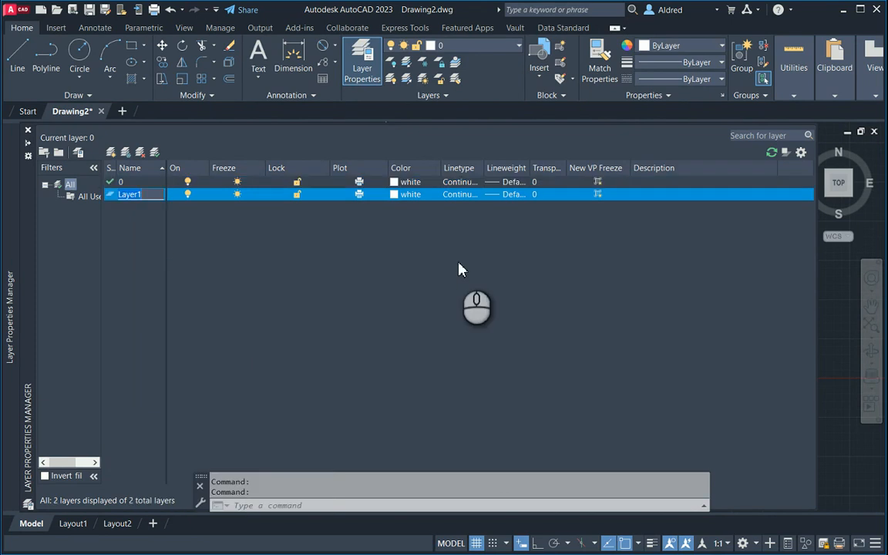
type("Hatch")
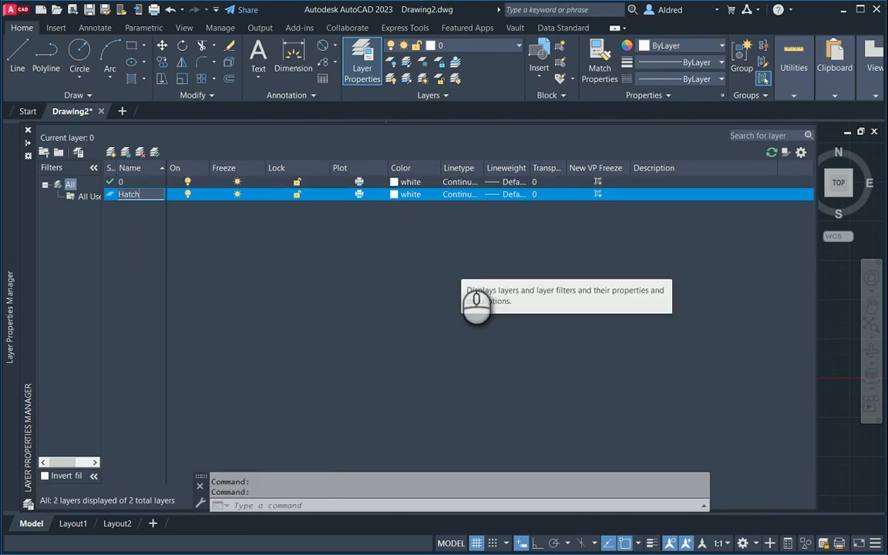
key("Return")
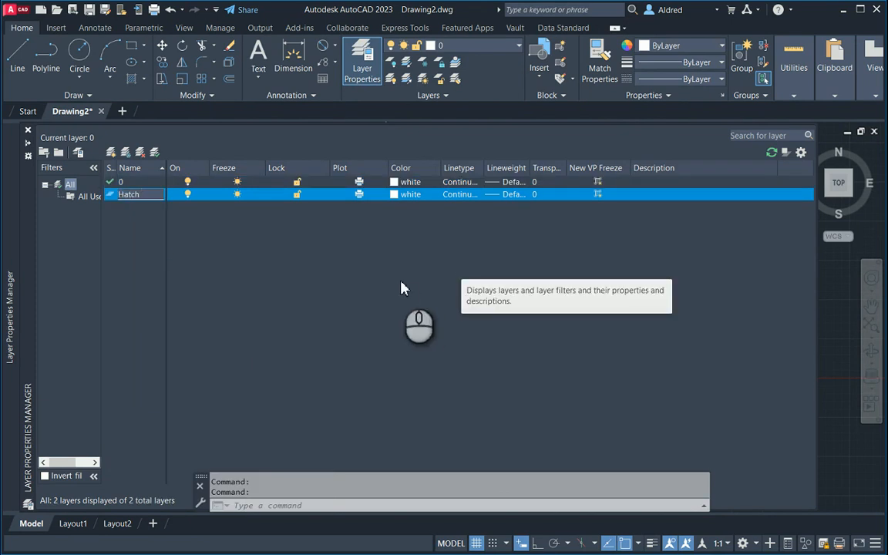
Step: Set the Hatch layer's colour to red and close the layer manager
left_click(243, 266)
left_click(395, 194)
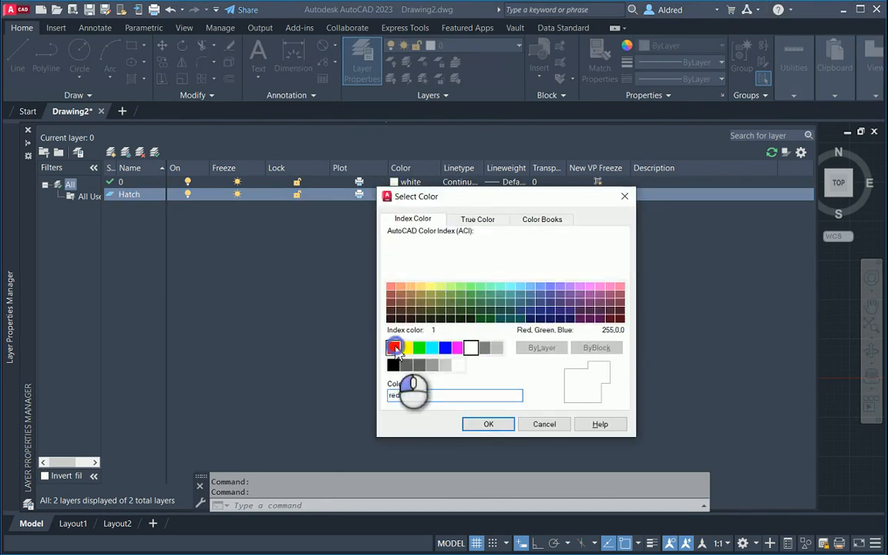
left_click(393, 348)
left_click(490, 424)
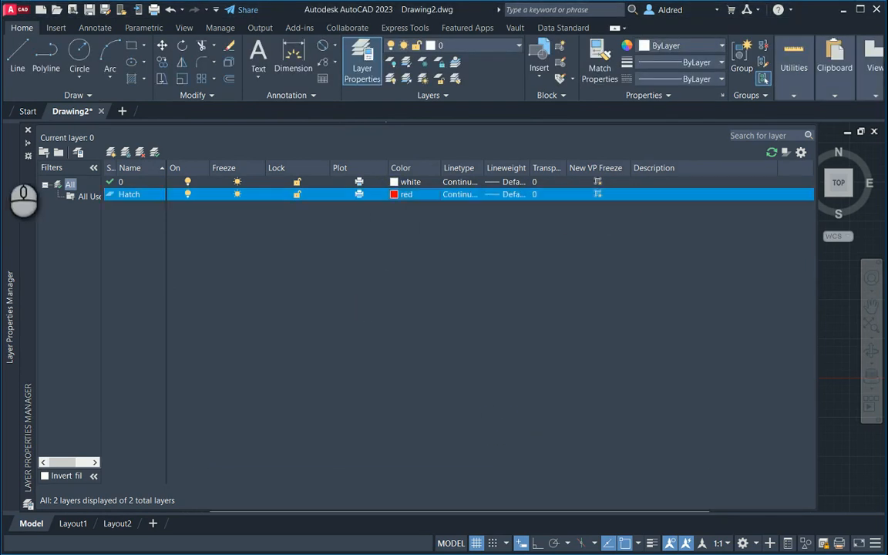
left_click(27, 132)
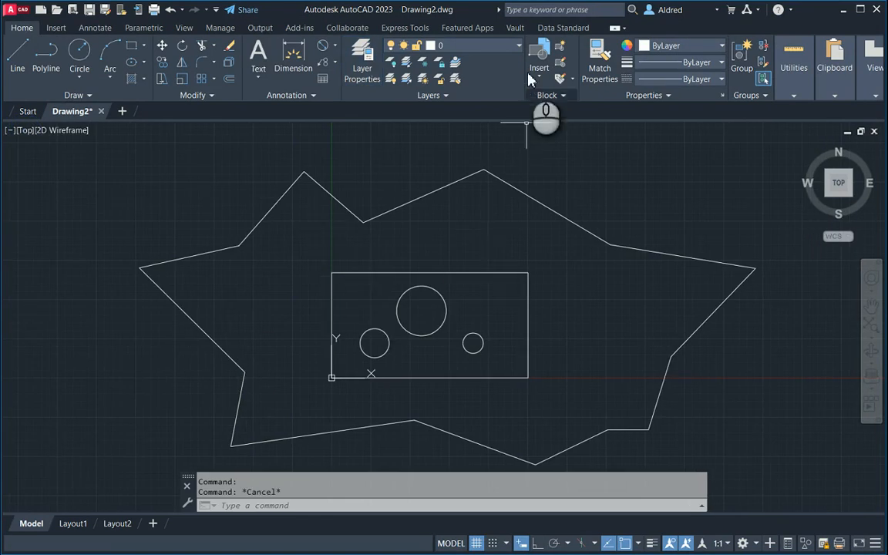
Step: Make the Hatch layer current and hatch the area between the jagged outline and the rectangle at scale 25, angle 11
left_click(505, 51)
left_click(462, 80)
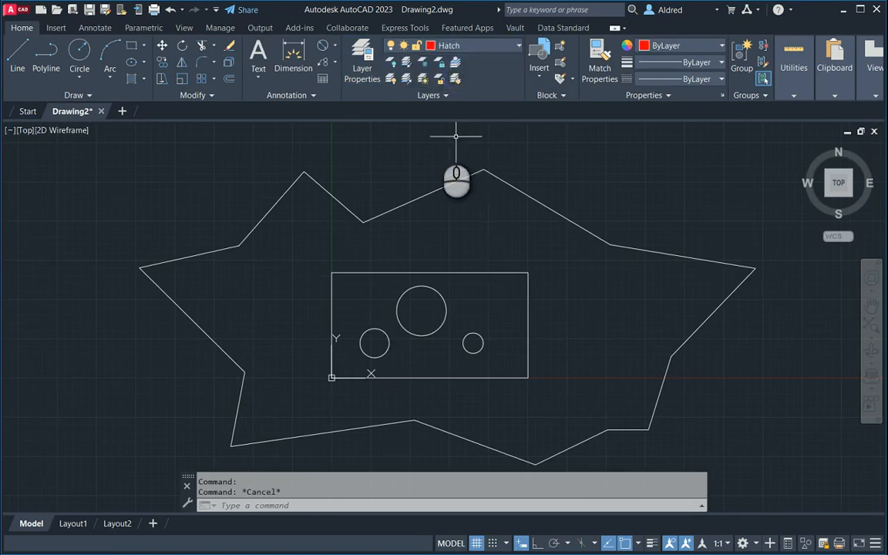
left_click(131, 78)
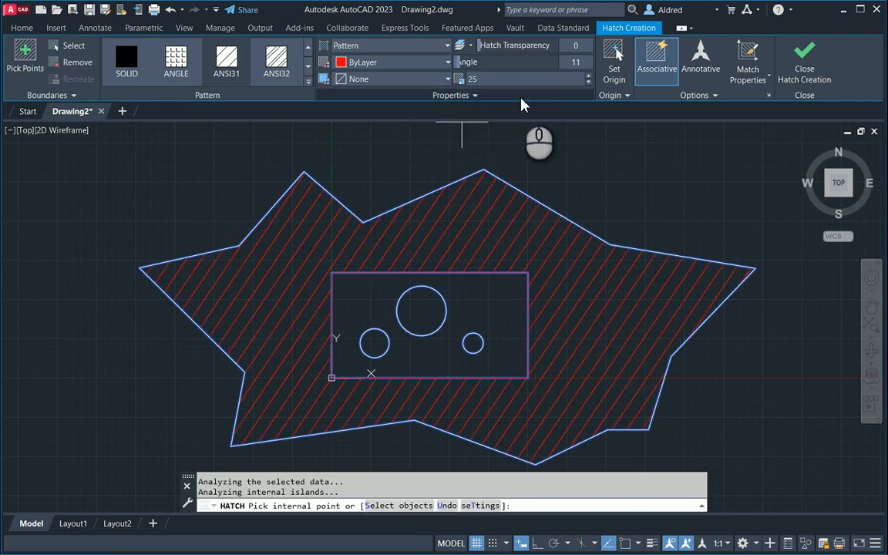
key("Escape")
key("Escape")
Step: Delete the red hatch and make layer 0 current
left_click(461, 253)
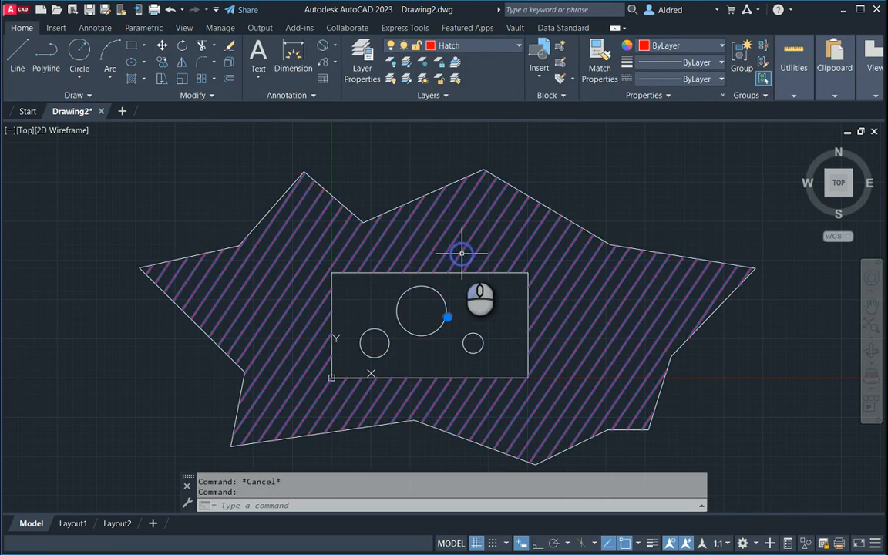
key("Delete")
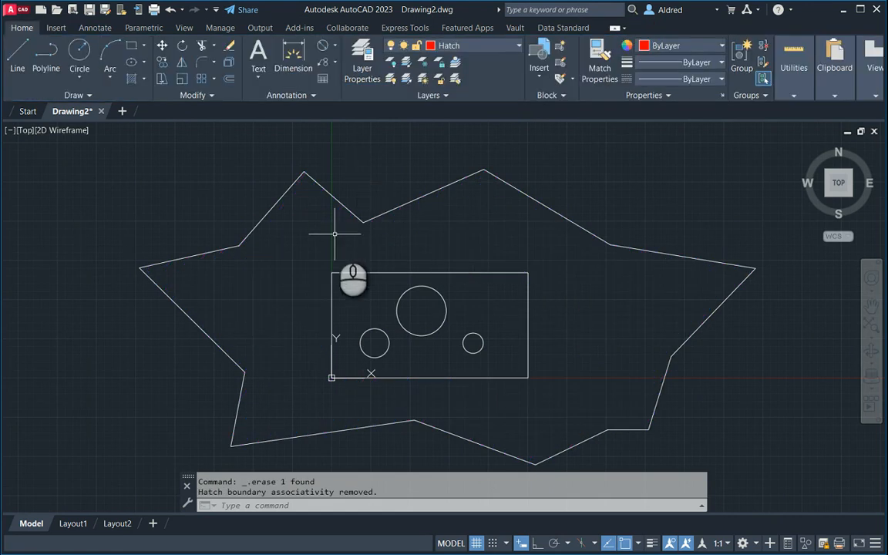
left_click(473, 45)
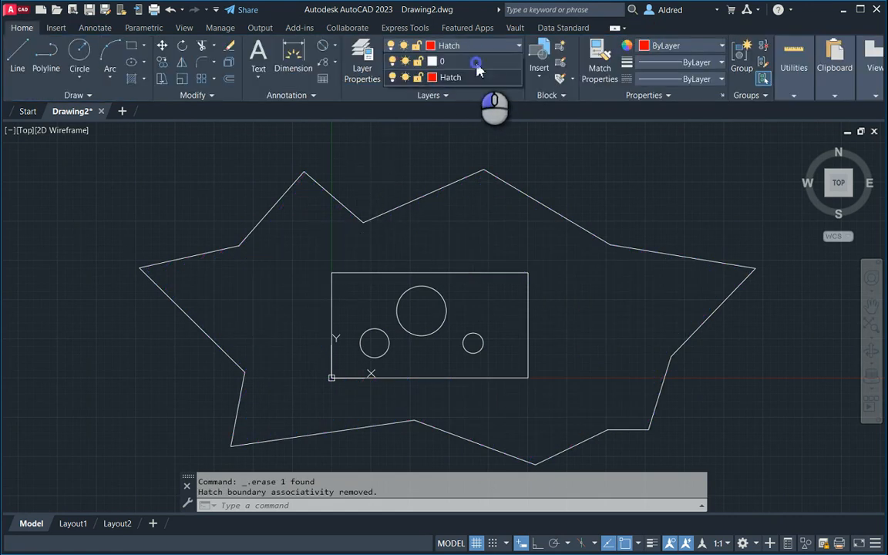
left_click(443, 61)
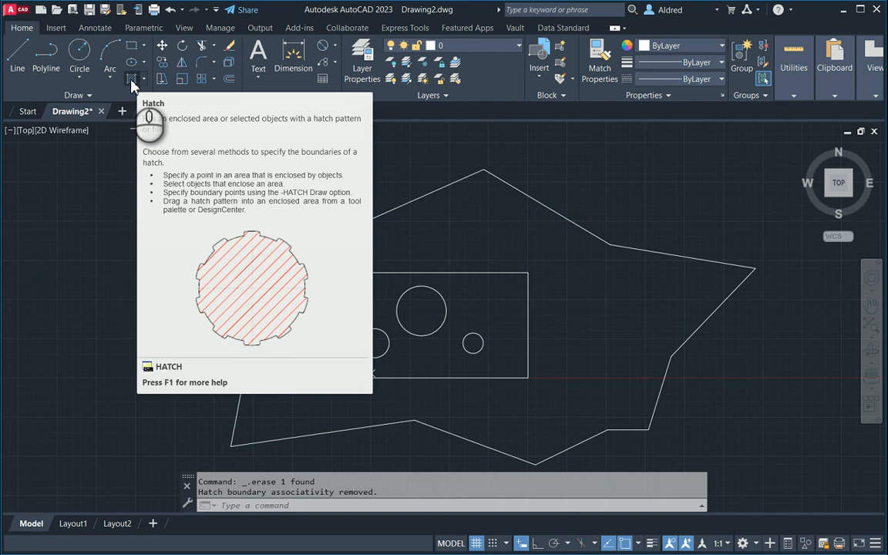
Step: Hatch the area between the jagged outline and the rectangle, assigning the hatch to the Hatch layer while layer 0 stays current
left_click(132, 80)
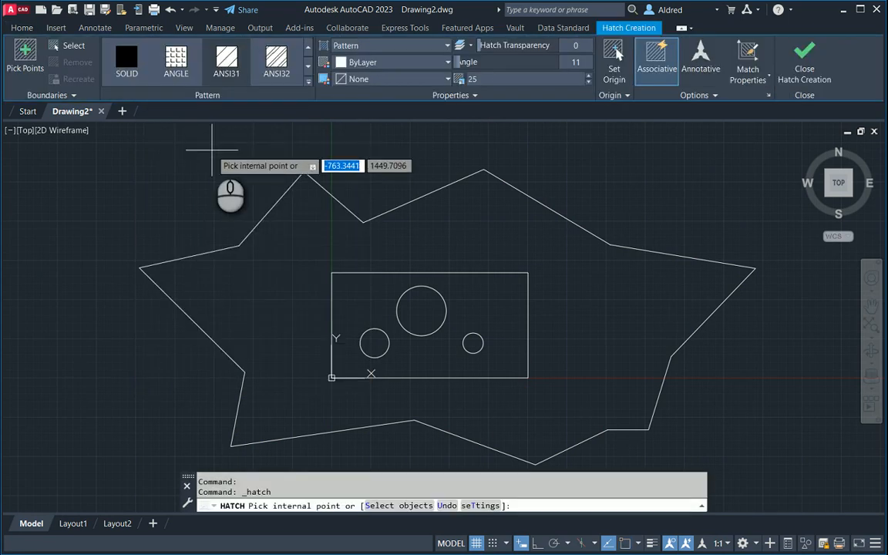
left_click(480, 269)
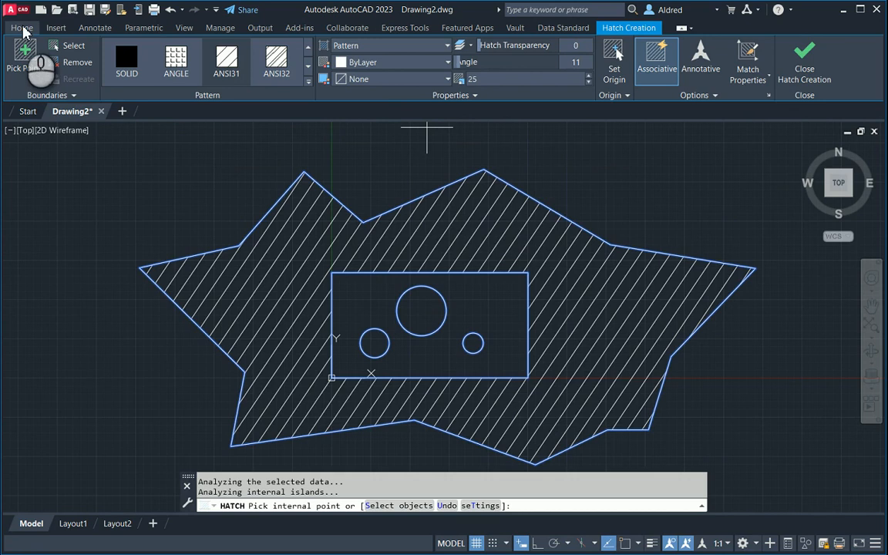
left_click(464, 97)
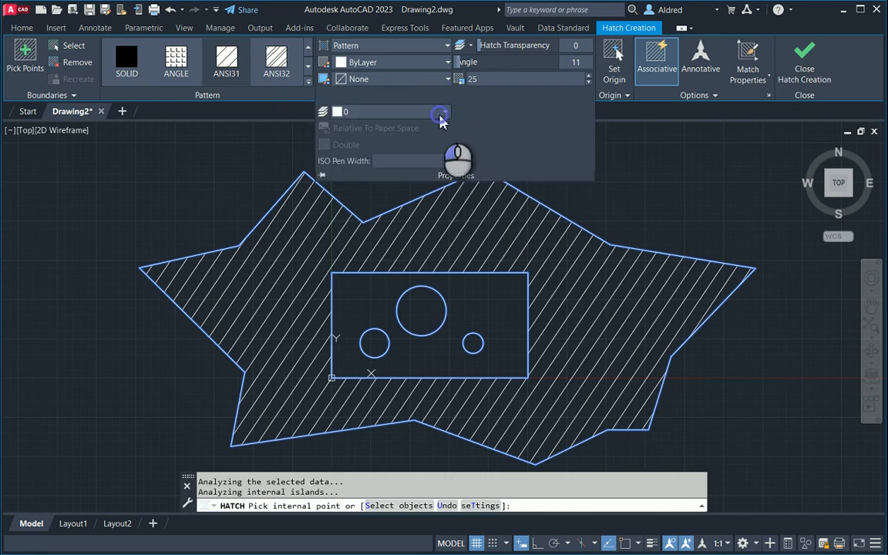
left_click(442, 115)
left_click(363, 151)
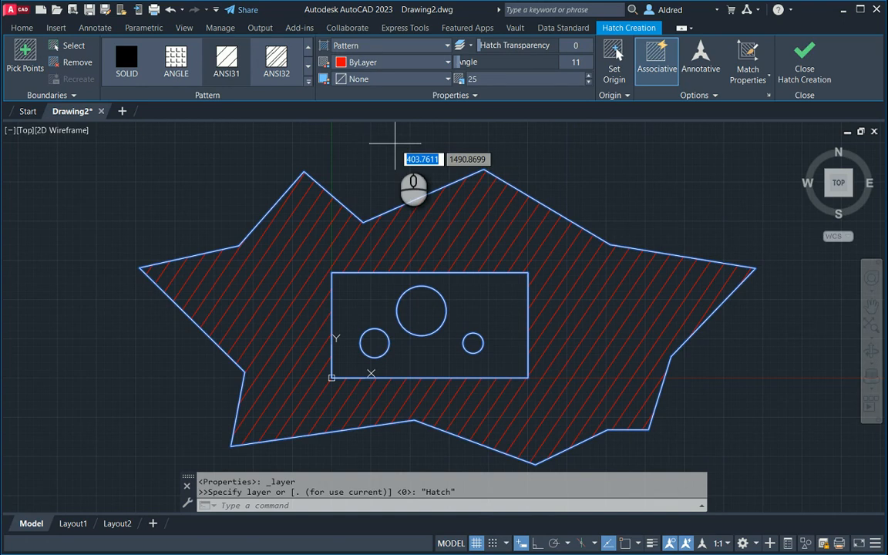
Step: Change the hatch to the GR_LINEAR gradient and set its first colour to red 237,31,36
left_click(308, 80)
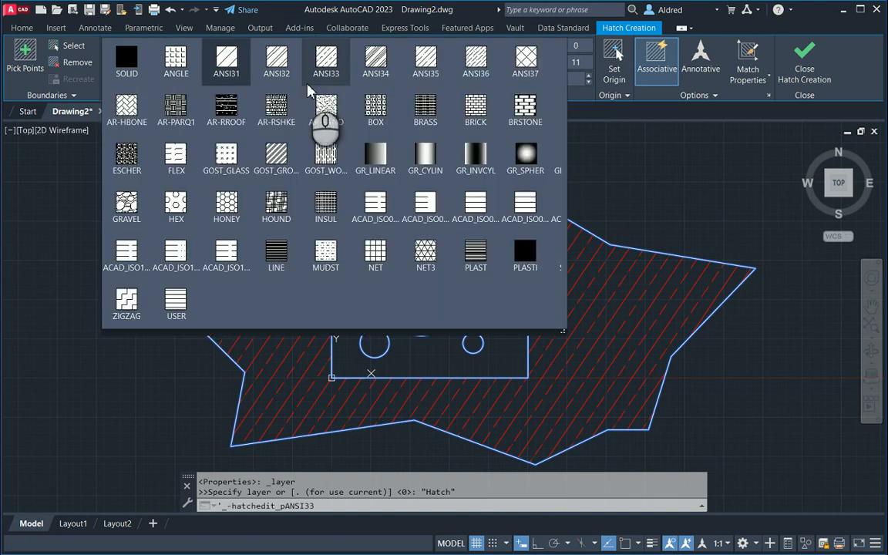
left_click(375, 158)
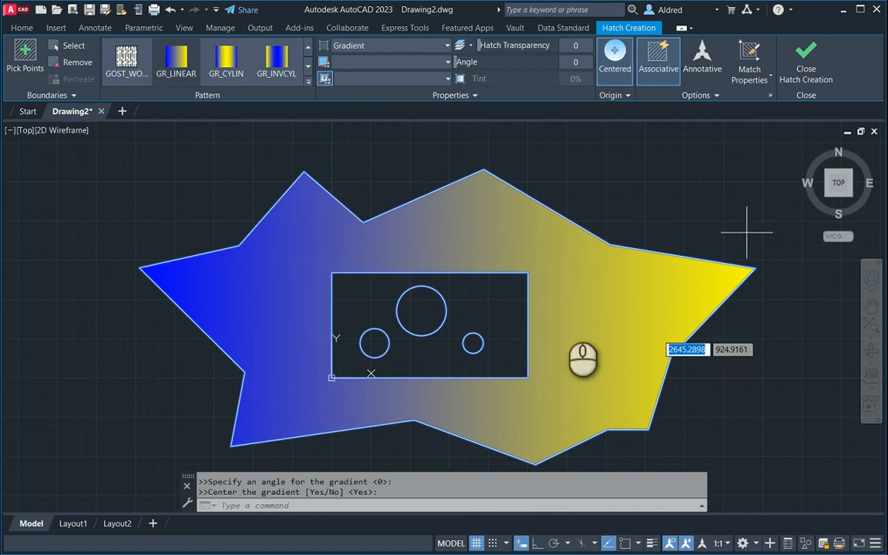
left_click(164, 56)
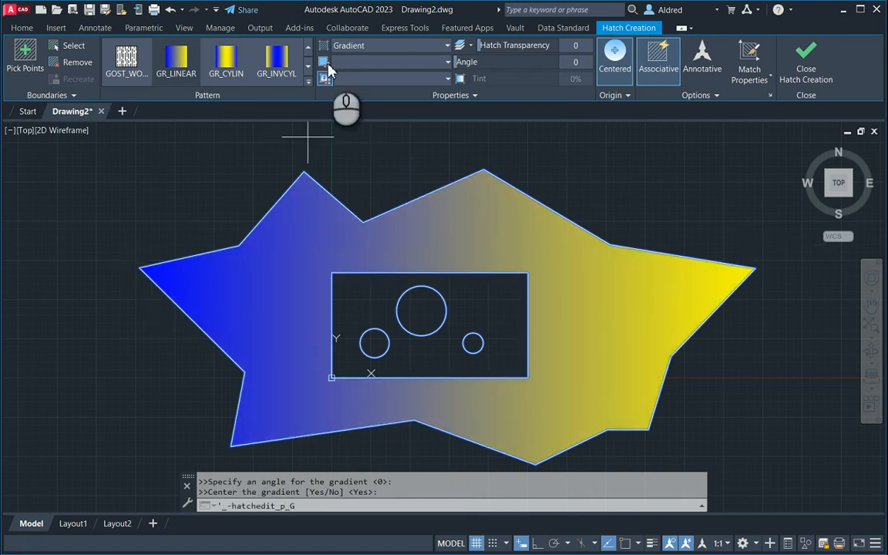
left_click(447, 64)
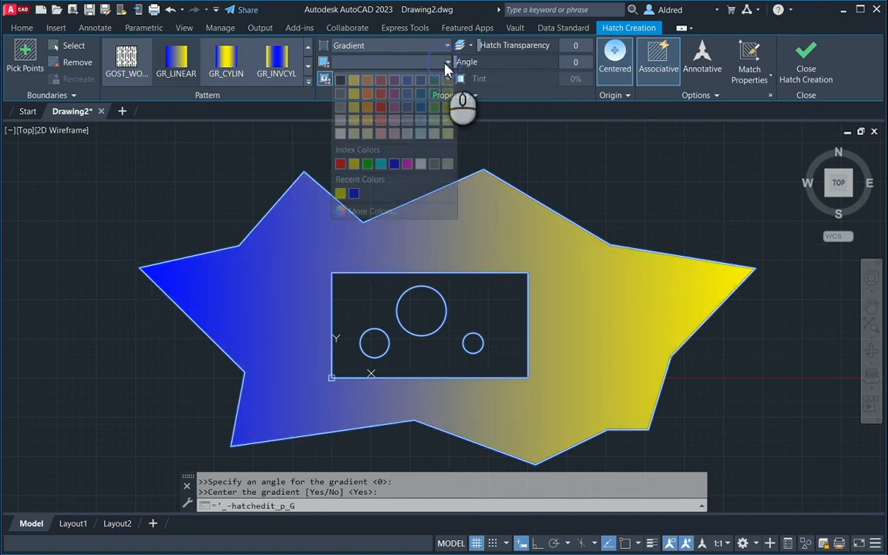
left_click(383, 108)
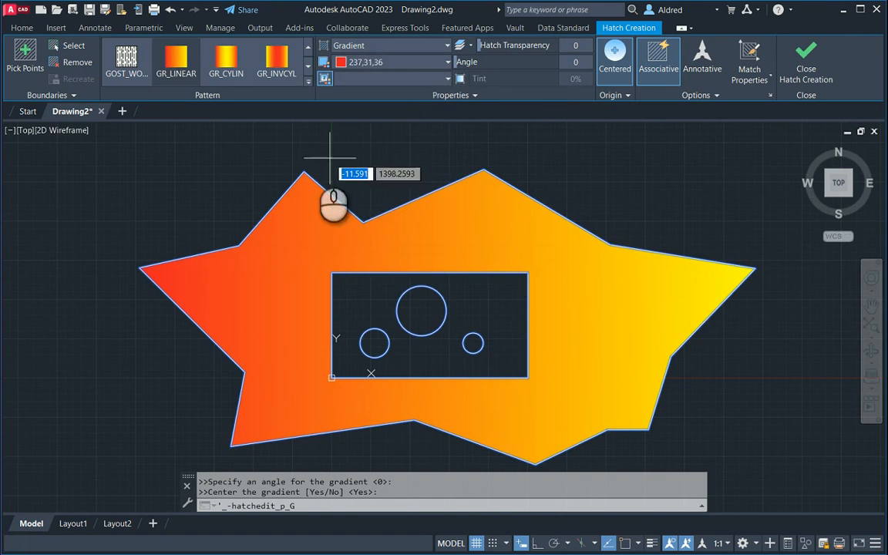
Step: Try 247,171,174 as the gradient's second colour and settle on green 88,186,72
left_click(363, 78)
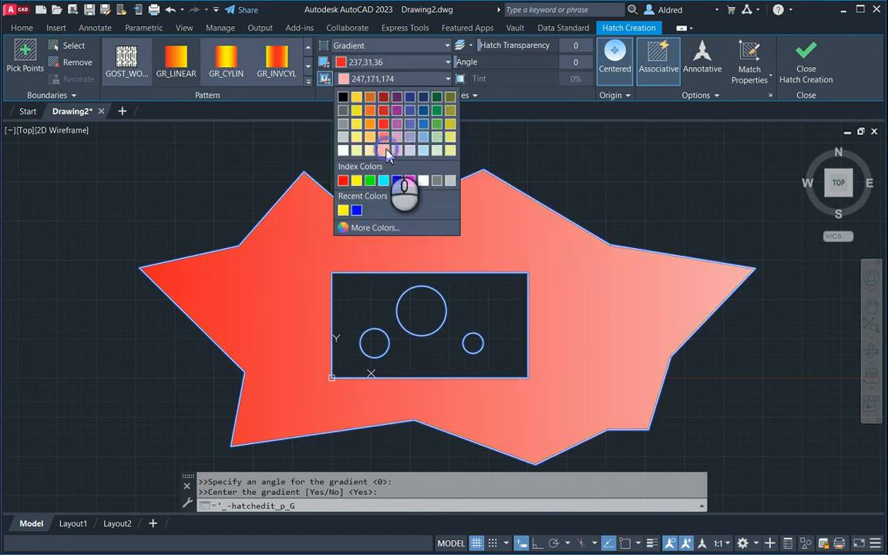
left_click(384, 151)
left_click(405, 78)
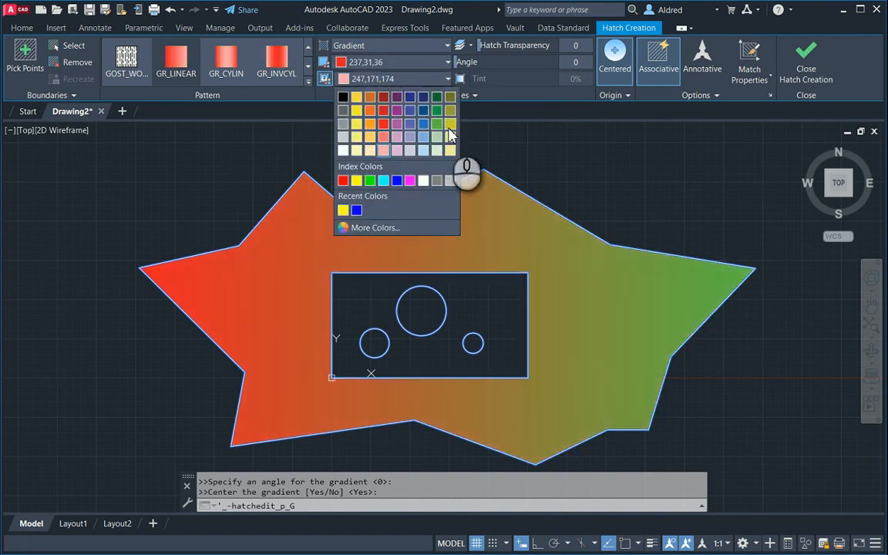
left_click(436, 123)
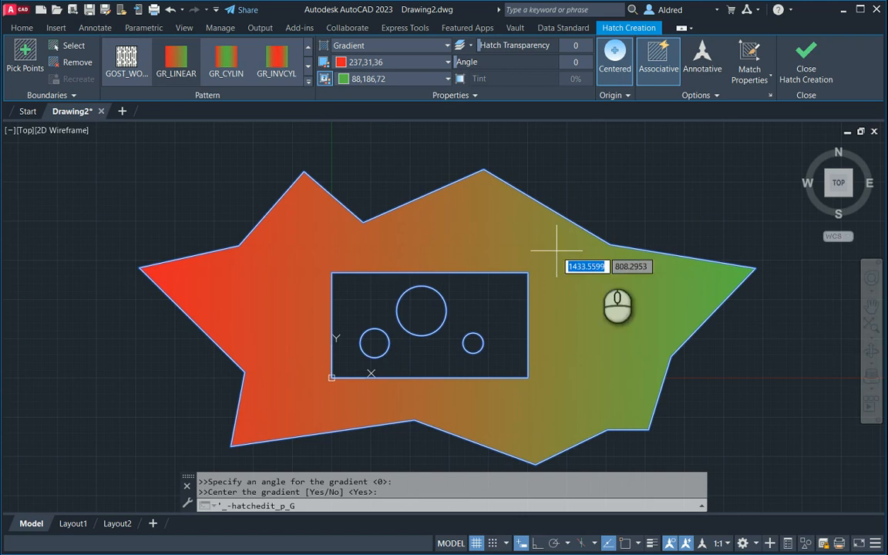
Step: Try the GR_CYLIN and GR_INVCYL gradients on the hatch and settle on GR_SPHER
left_click(231, 65)
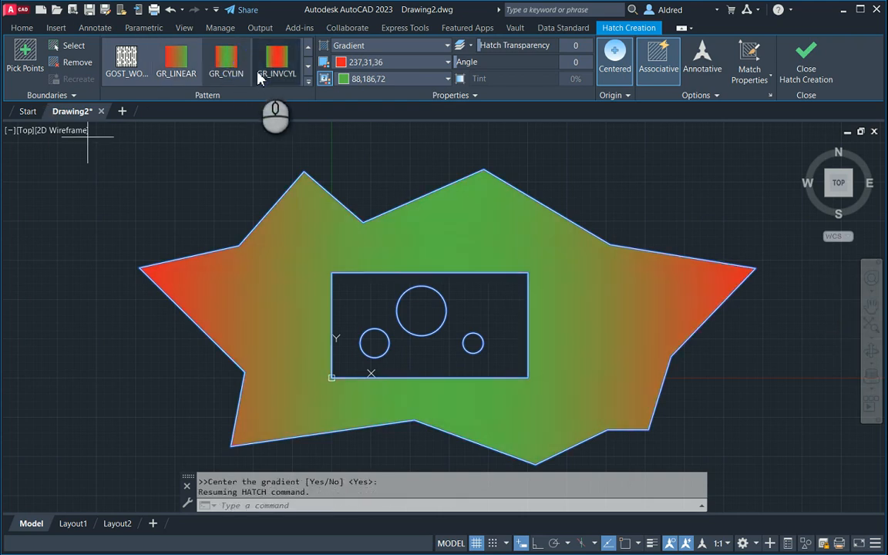
left_click(273, 62)
left_click(309, 68)
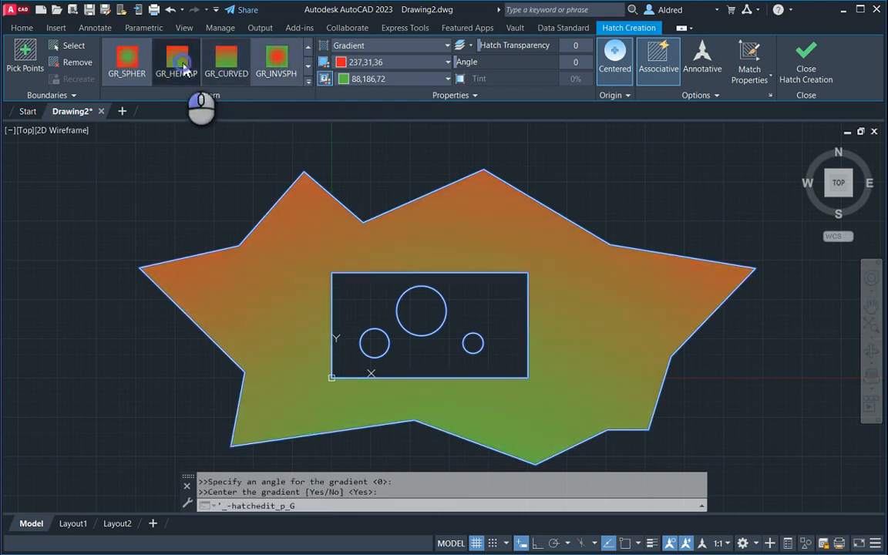
left_click(127, 58)
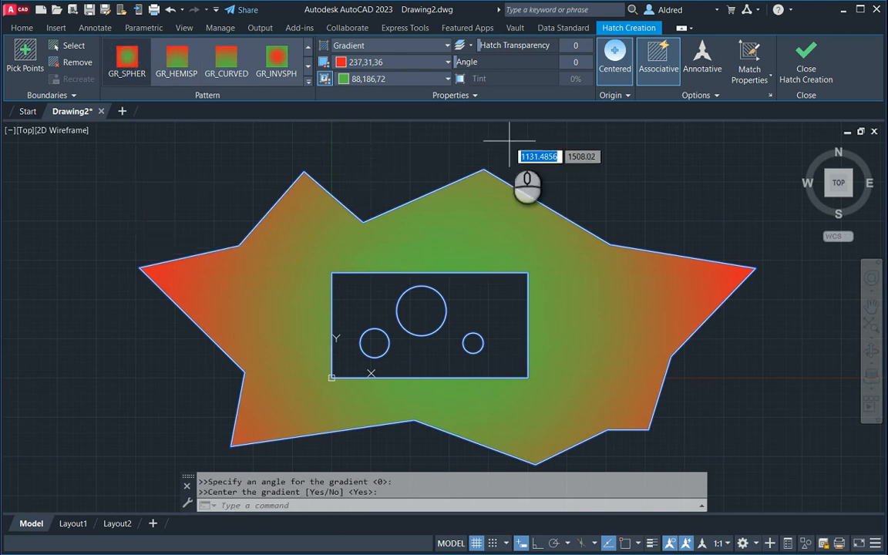
Step: Try Normal Island Detection on the gradient hatch and switch it to Ignore Island Detection
left_click(717, 96)
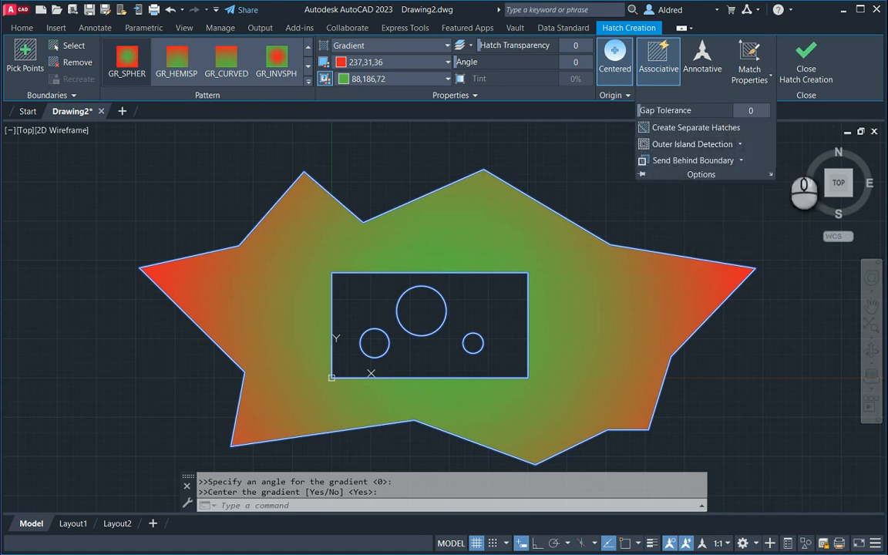
left_click(741, 144)
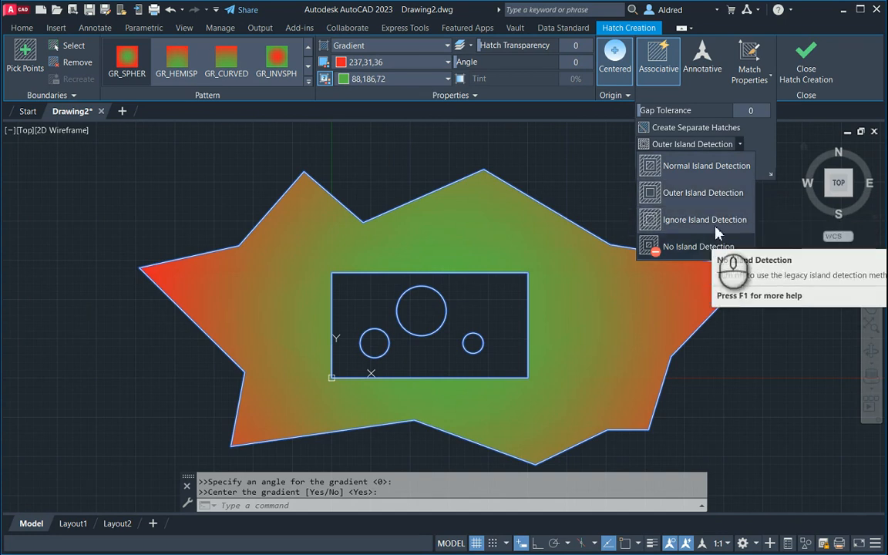
left_click(714, 176)
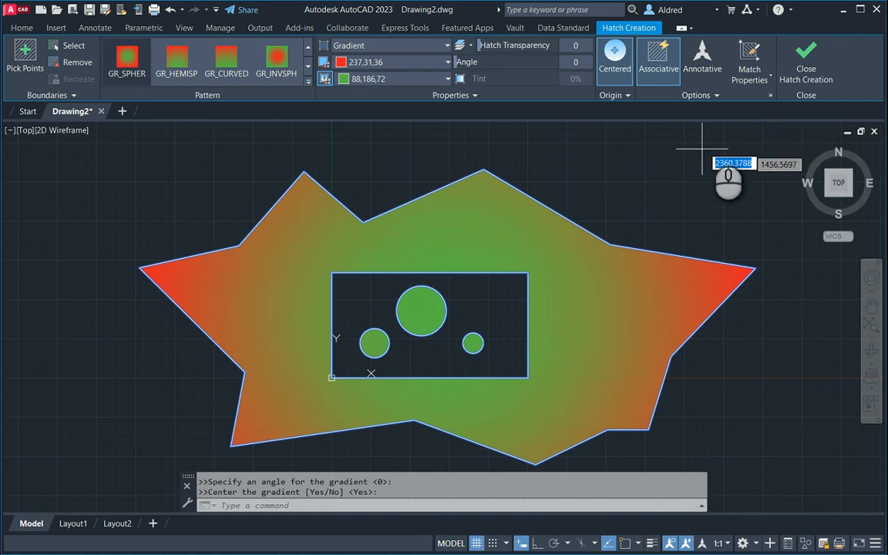
left_click(722, 95)
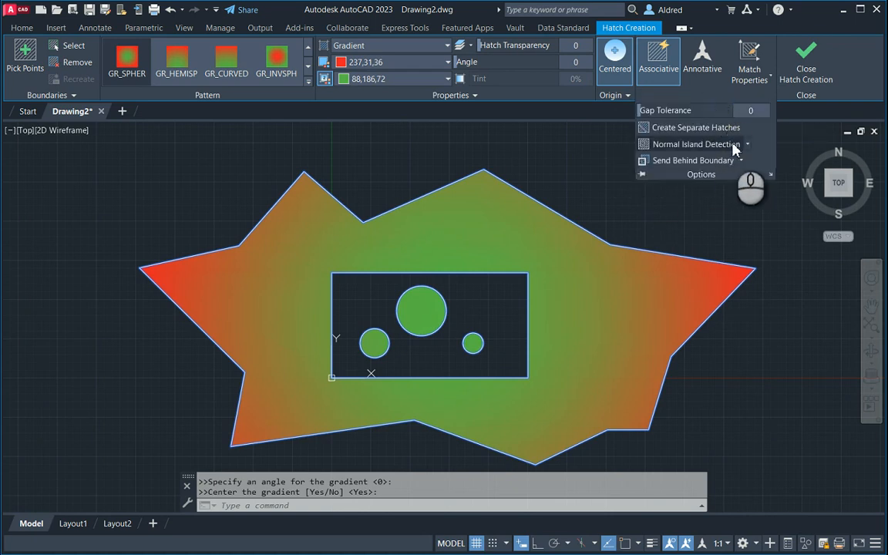
left_click(694, 145)
left_click(688, 224)
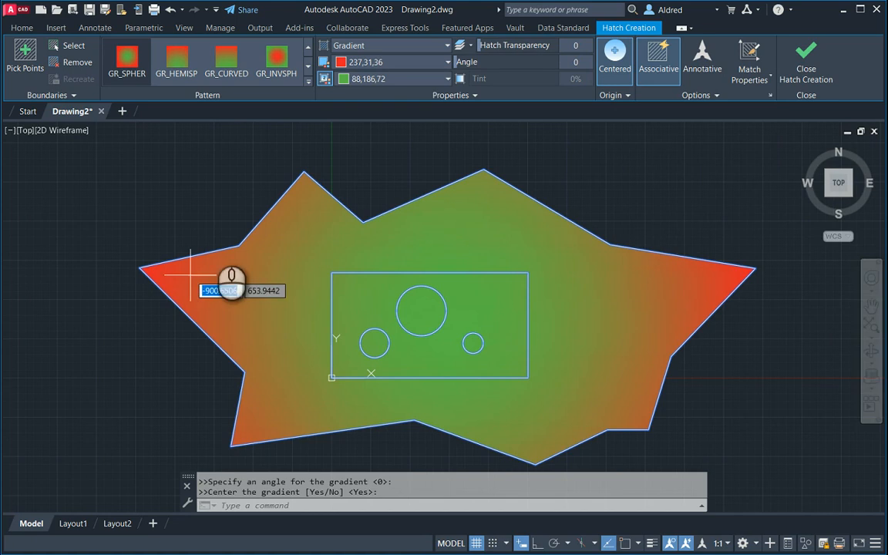
Step: Switch the gradient hatch to Outer Island Detection
left_click(718, 98)
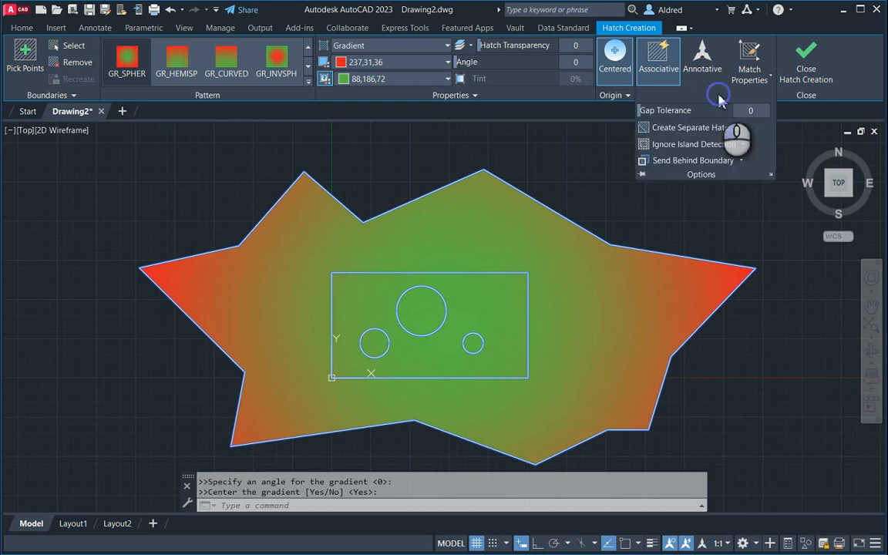
left_click(744, 152)
left_click(663, 193)
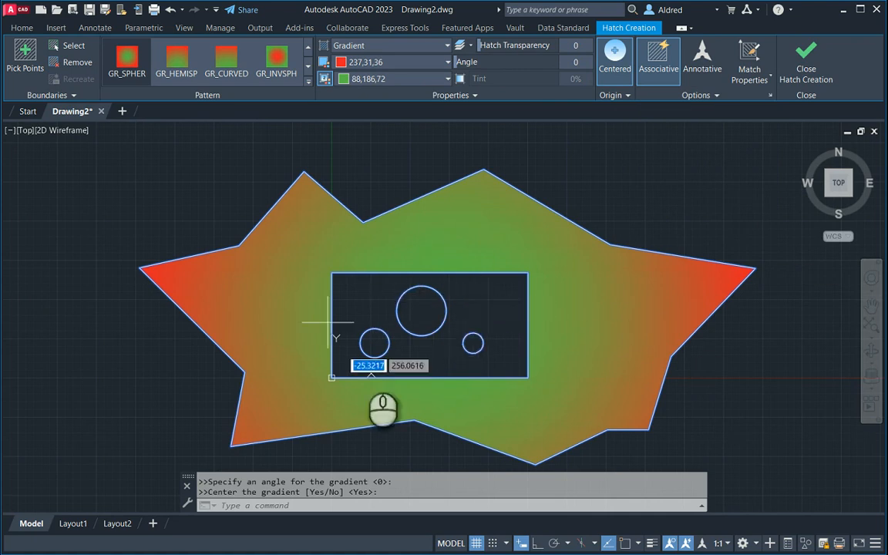
Step: Try to add the large circle inside the rectangle to the hatch, by internal point and by selecting its edge
left_click(27, 53)
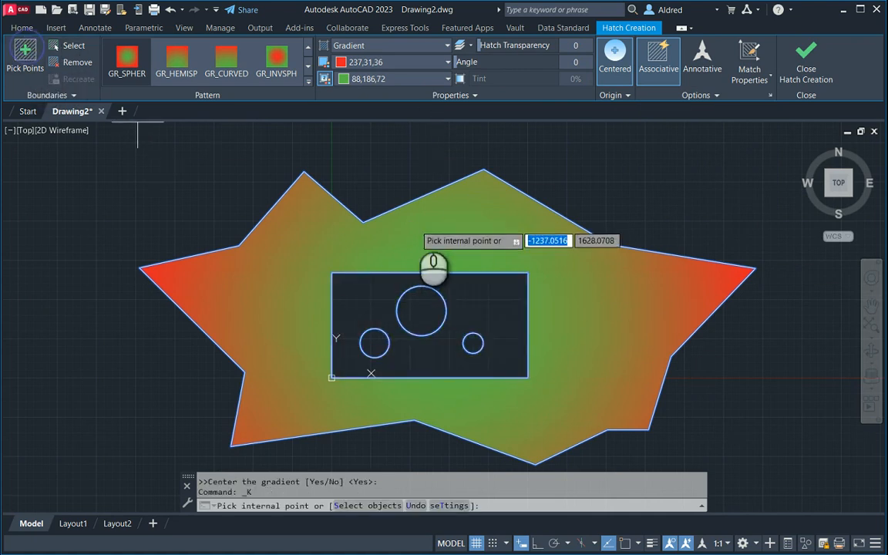
left_click(420, 311)
left_click(440, 313)
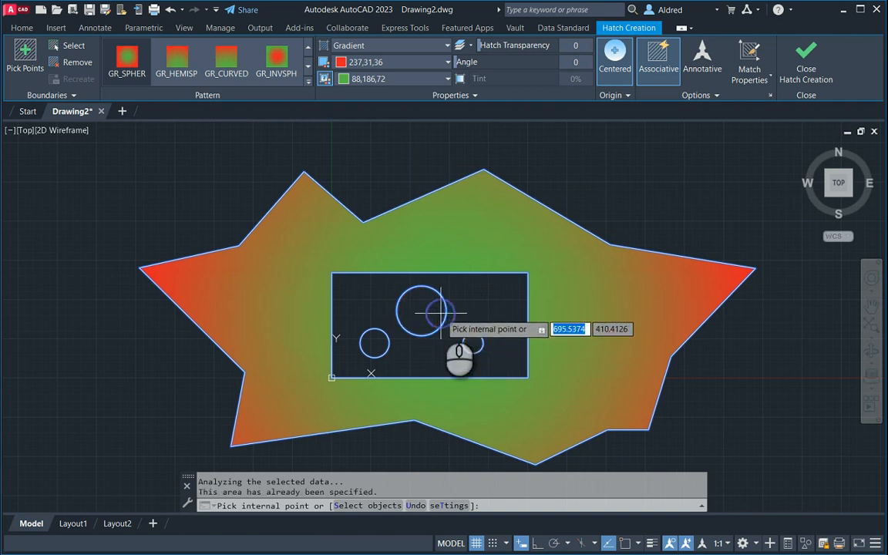
left_click(420, 310)
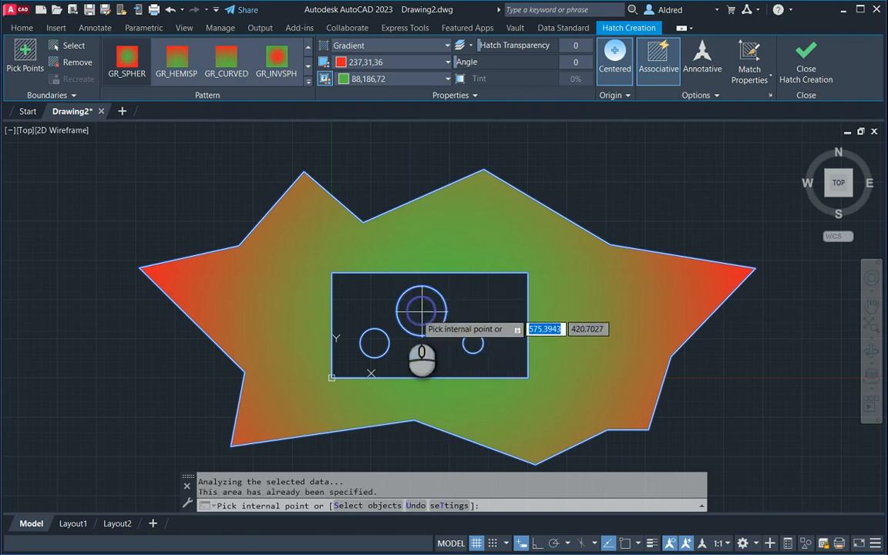
left_click(86, 50)
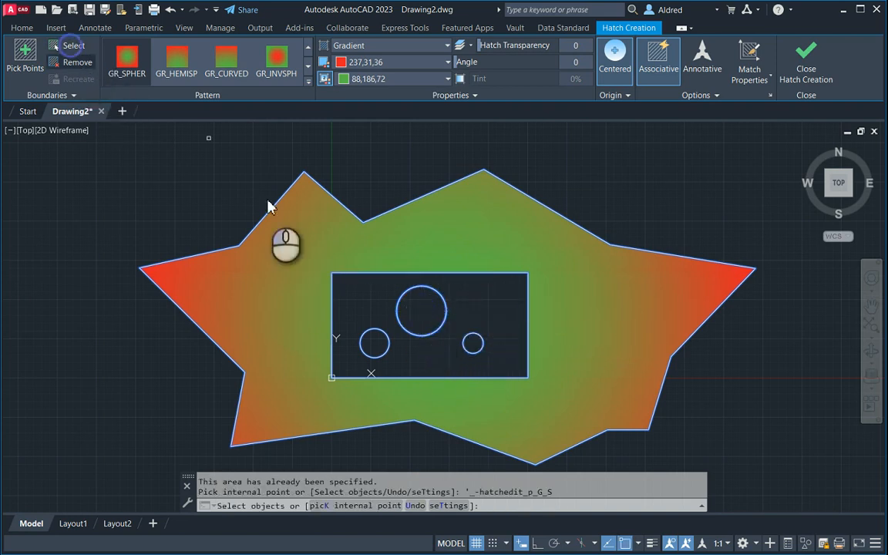
left_click(430, 287)
left_click(426, 287)
left_click(428, 286)
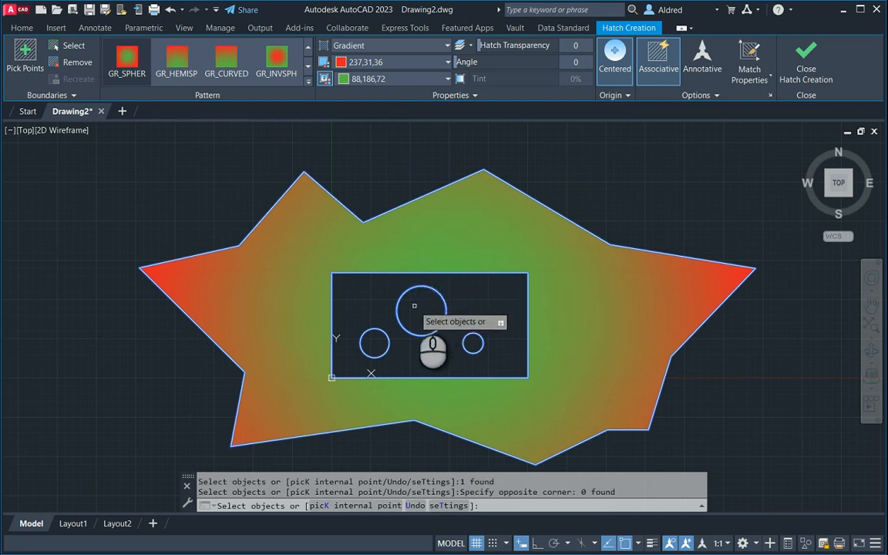
Step: Switch the hatch to Normal Island Detection and select the large circle again as a boundary object
left_click(720, 94)
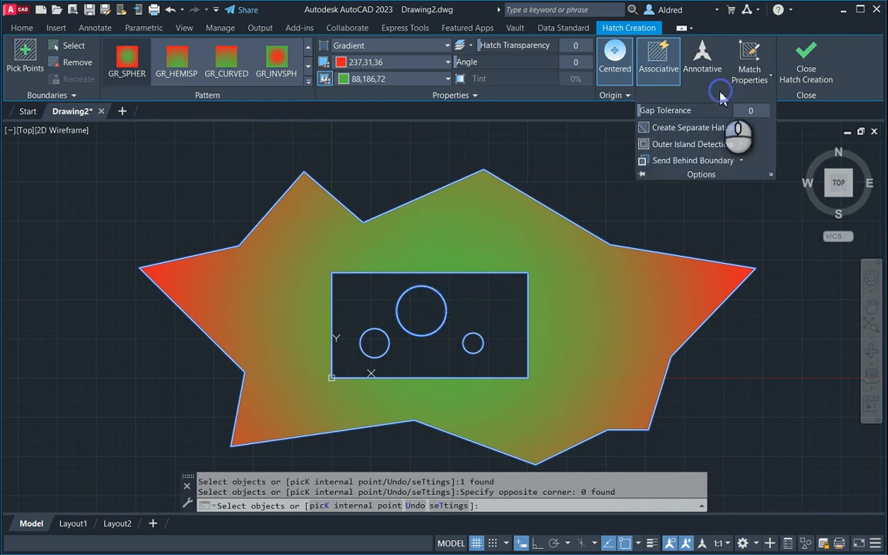
left_click(740, 144)
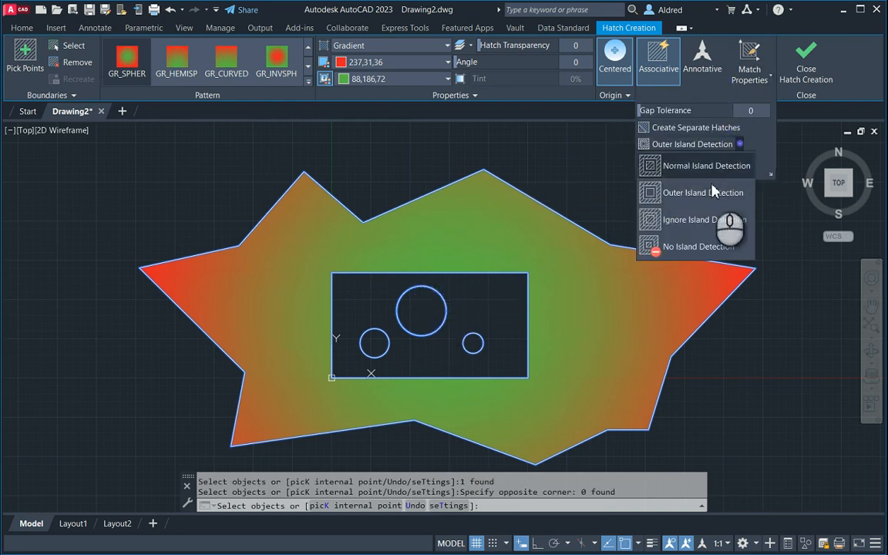
left_click(683, 168)
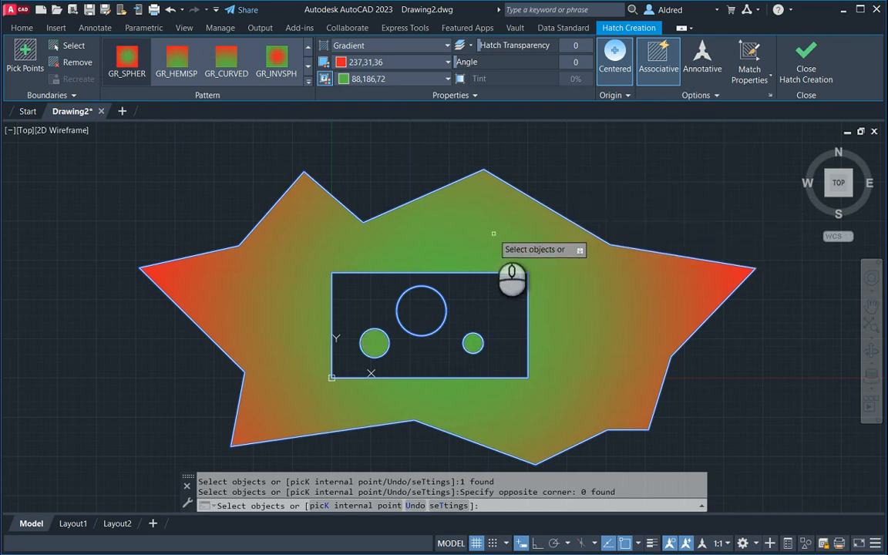
mouse_move(622, 228)
middle_mouse_down()
mouse_move(616, 237)
mouse_move(608, 211)
middle_mouse_up()
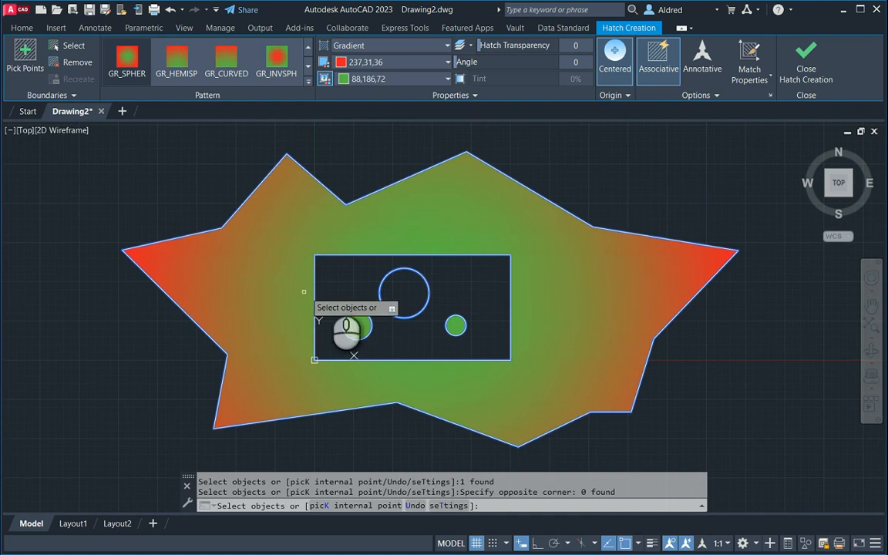
left_click(411, 270)
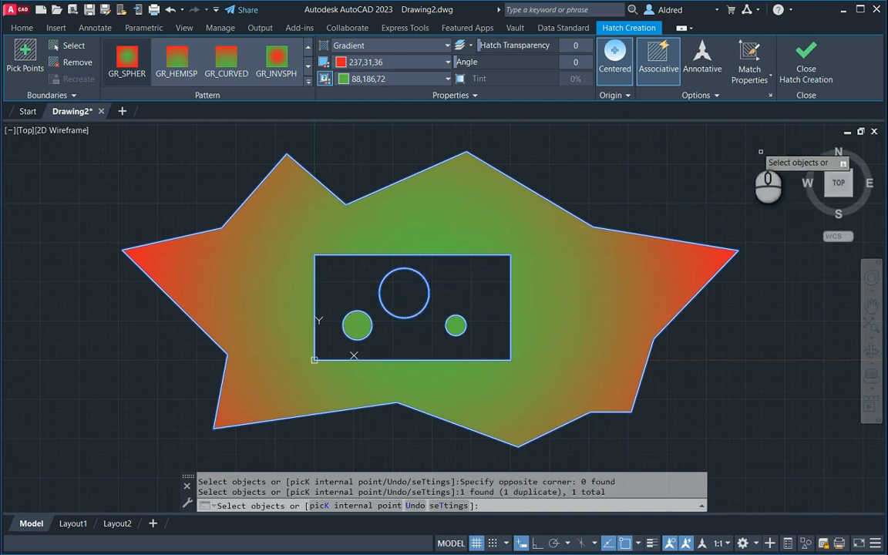
middle_click_drag(761, 152, 775, 139)
Step: Choose Send Behind Boundary as the hatch's draw order and leave hatch editing
left_click(716, 95)
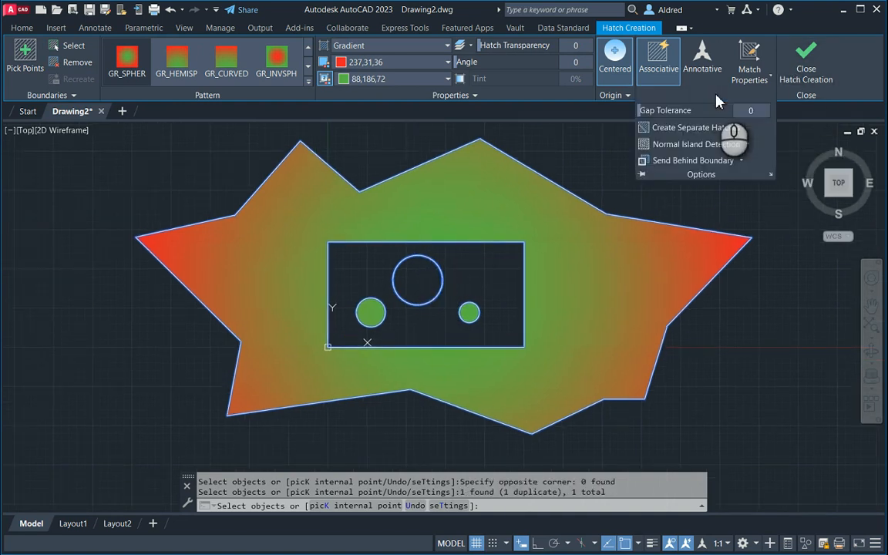
left_click(741, 161)
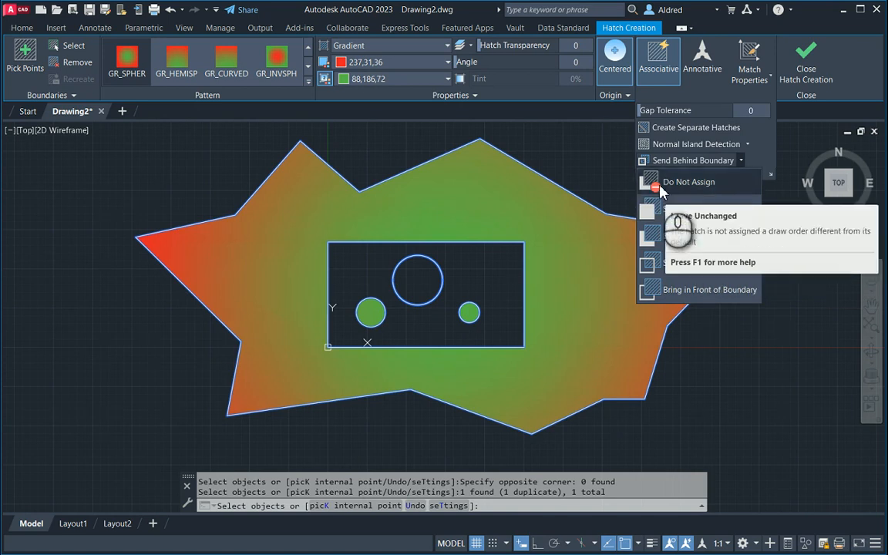
left_click(662, 256)
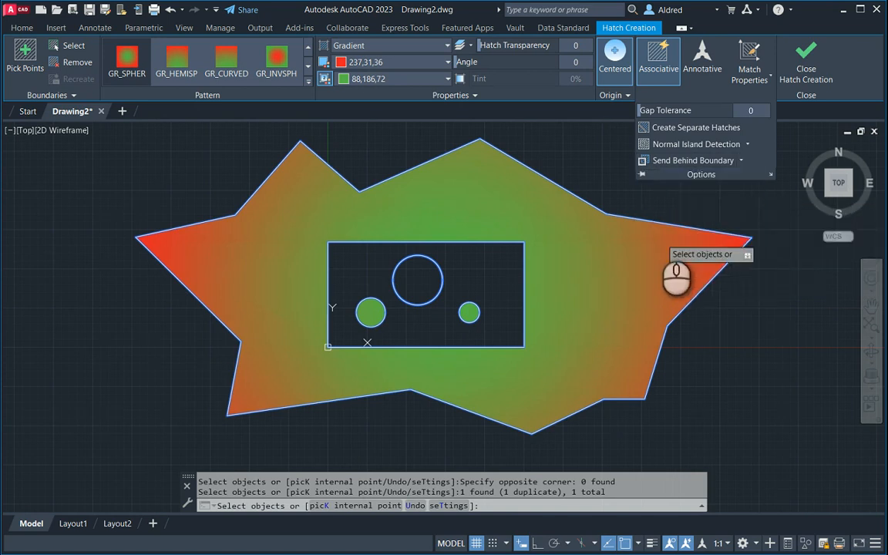
key("Escape")
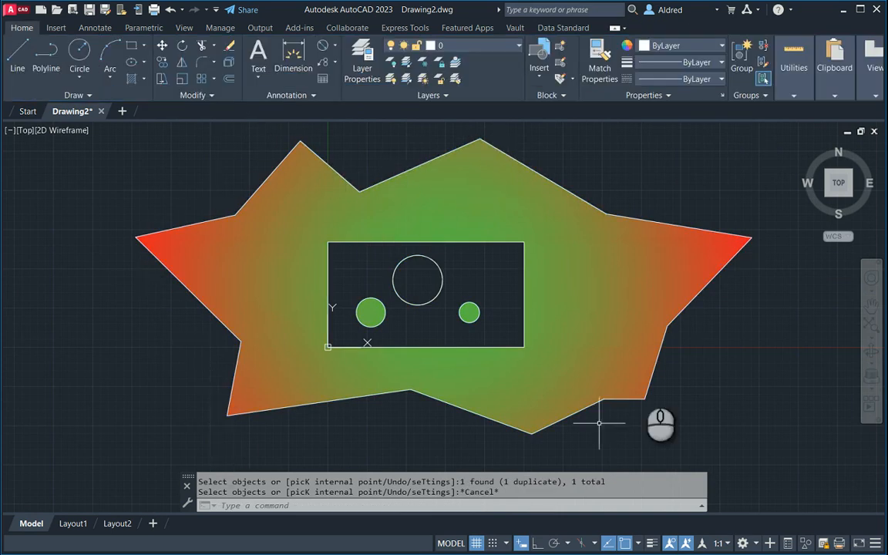
Step: Stretch the outer boundary's right tip outward and pull it back inward to form a notch in the associative hatch
middle_click_drag(728, 274, 727, 279)
left_click(679, 257)
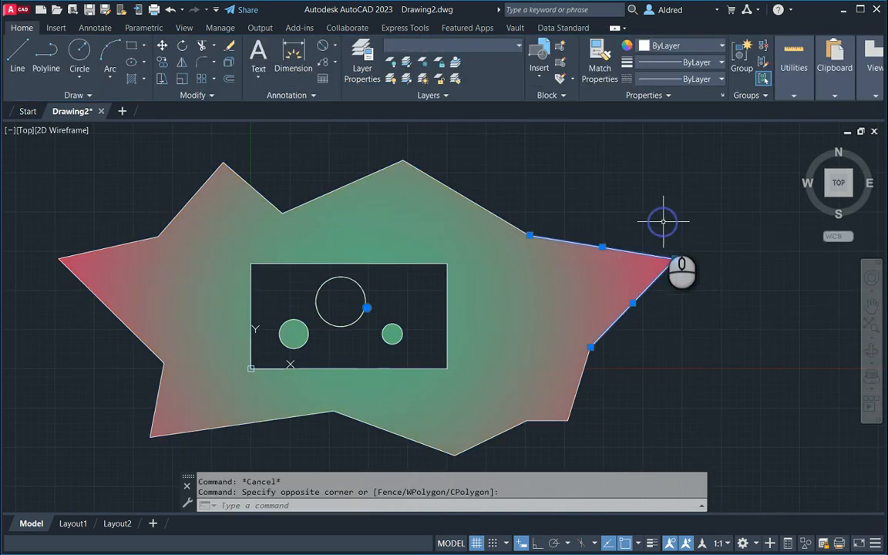
left_click(675, 259)
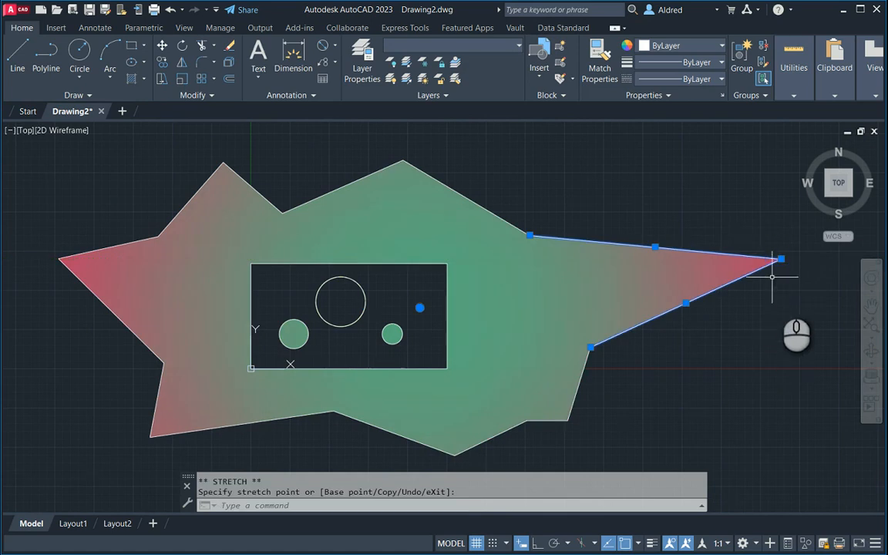
left_click(784, 282)
left_click(753, 224)
left_click(781, 259)
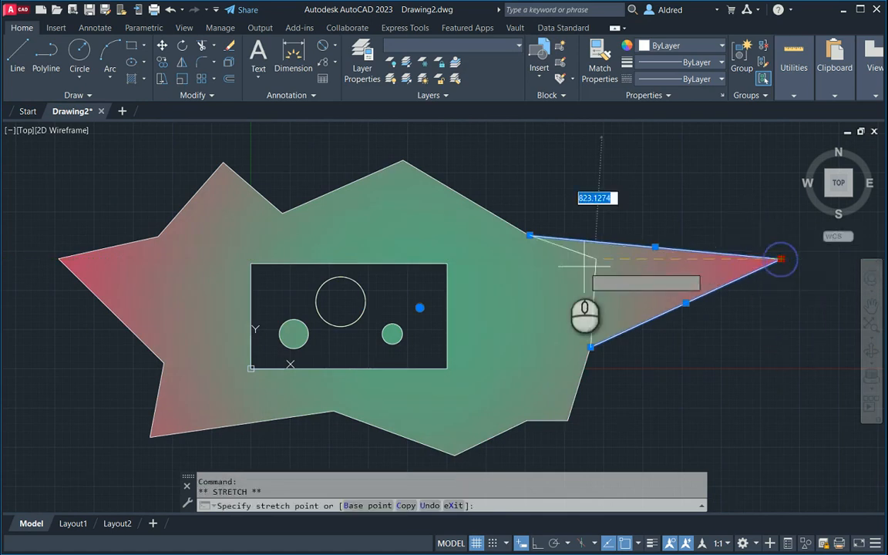
left_click(502, 313)
middle_click_drag(529, 364, 737, 247)
key("Escape")
Step: Stretch the outer boundary's lower-left corner further down and outward
mouse_move(475, 293)
middle_mouse_down()
mouse_move(475, 332)
mouse_move(453, 367)
middle_mouse_up()
left_click(340, 402)
left_click(301, 351)
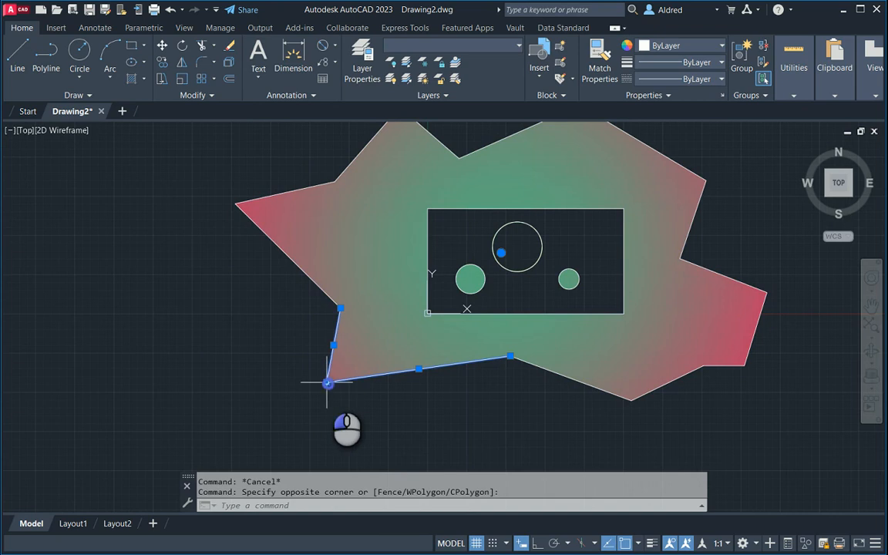
left_click(327, 383)
left_click(297, 420)
middle_click_drag(251, 259, 290, 330)
key("Escape")
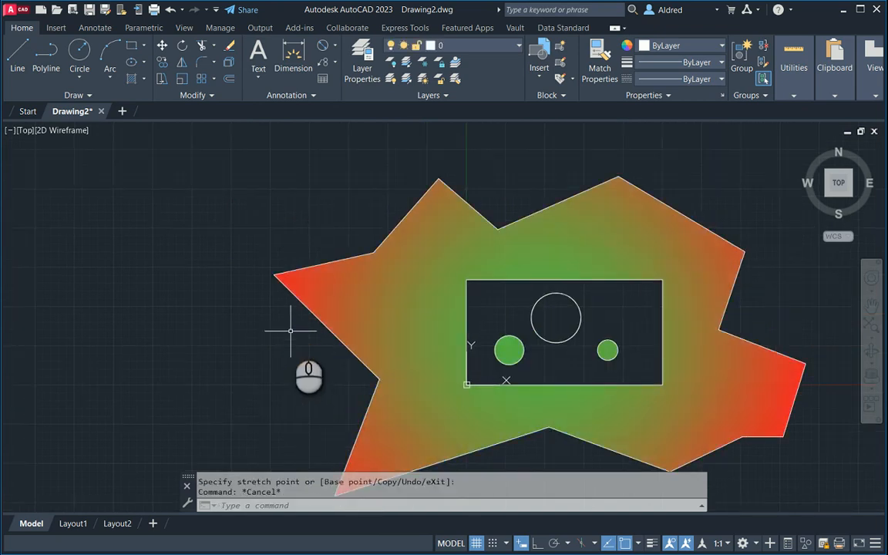
Step: Stretch the outer boundary's left tip about 384 units straight up
left_click(290, 330)
left_click(271, 243)
left_click(270, 273)
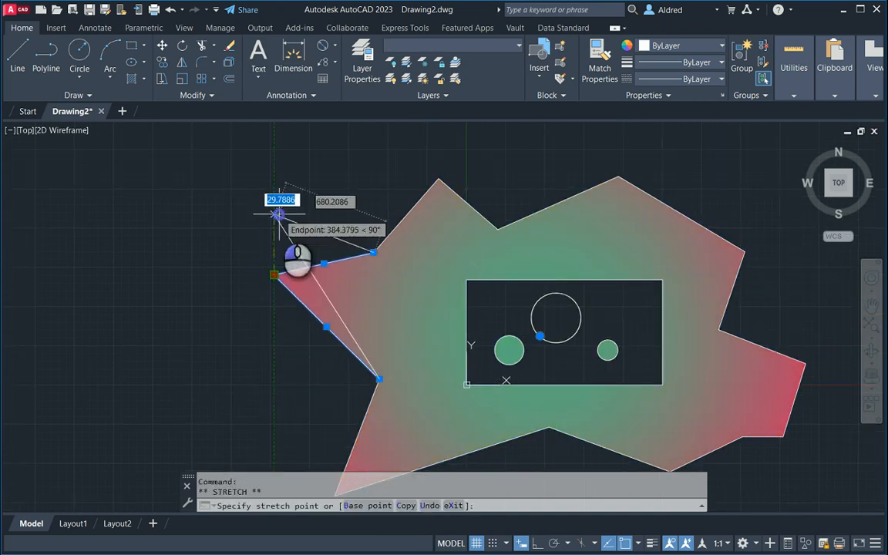
middle_click_drag(281, 206, 288, 232)
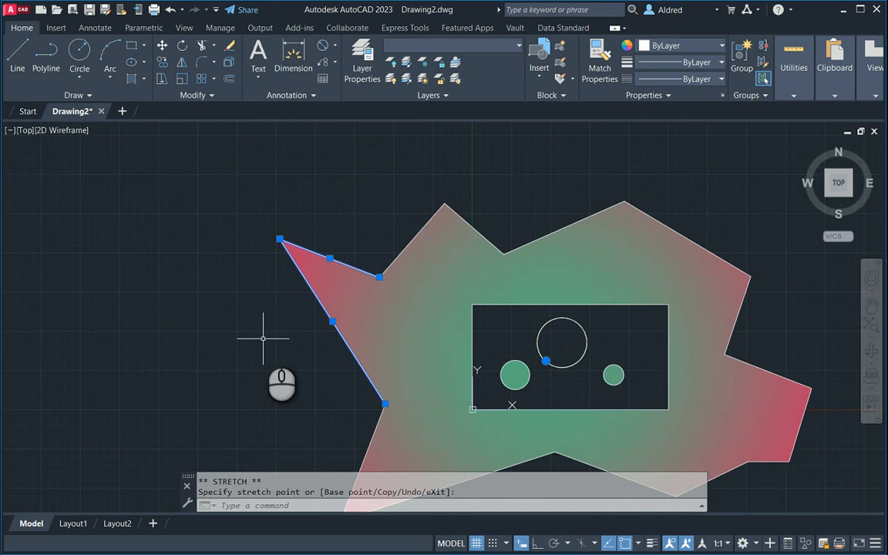
middle_click_drag(271, 330, 315, 208)
key("Escape")
key("Escape")
middle_click_drag(423, 240, 434, 291)
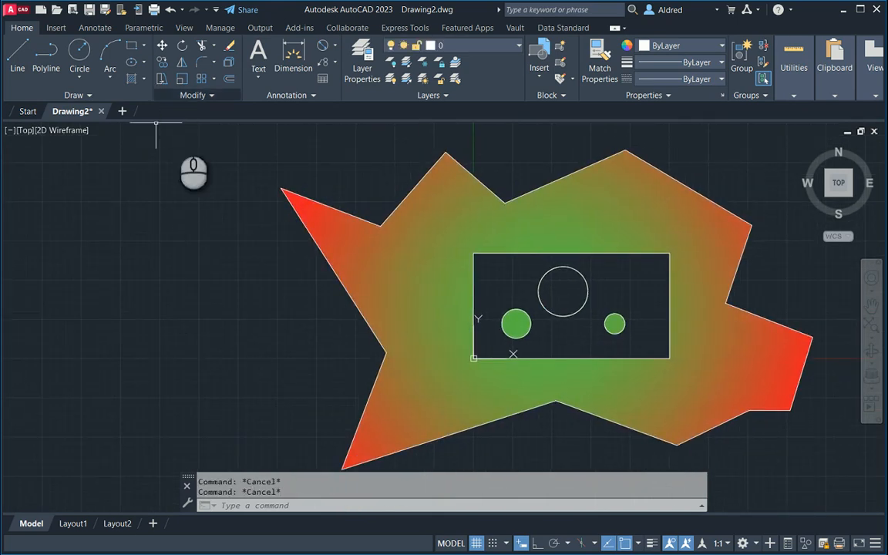
Step: Draw a slanted line crossing the left spike of the hatched shape, extending beyond both of its edges
left_click(18, 53)
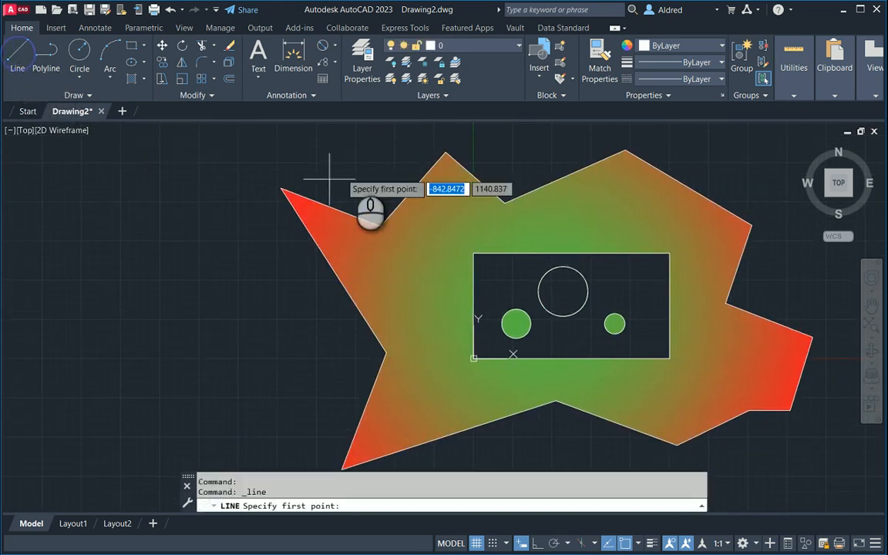
left_click(377, 144)
left_click(329, 367)
key("Escape")
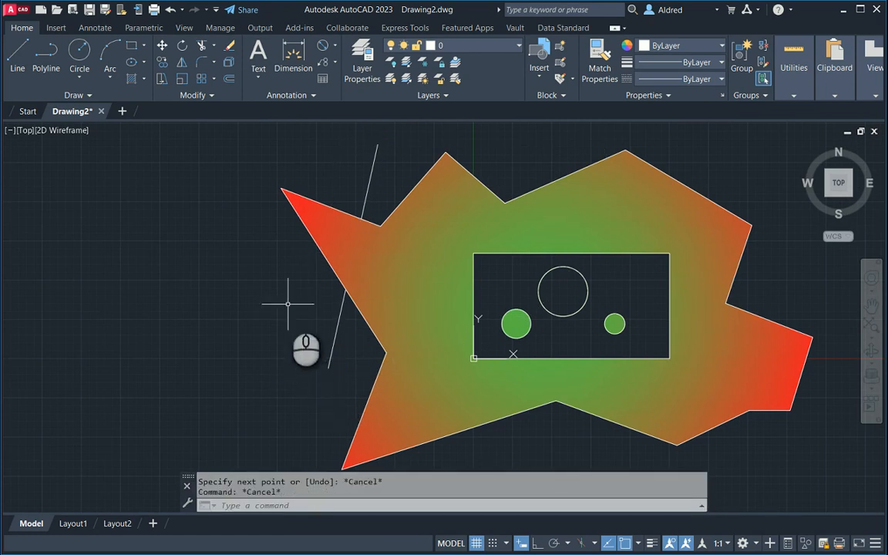
middle_click_drag(288, 304, 277, 413)
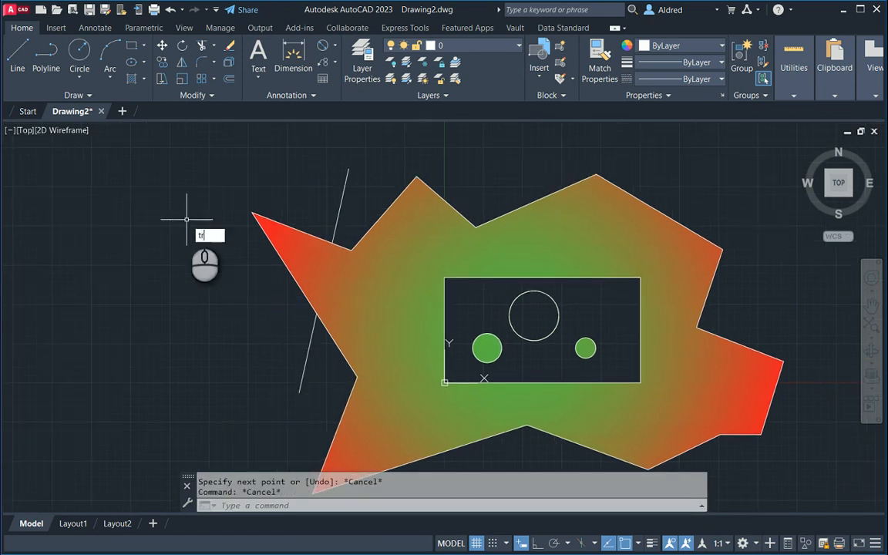
Step: Try to trim the gradient hatch inside the left spike beyond the crossing line
key("Return")
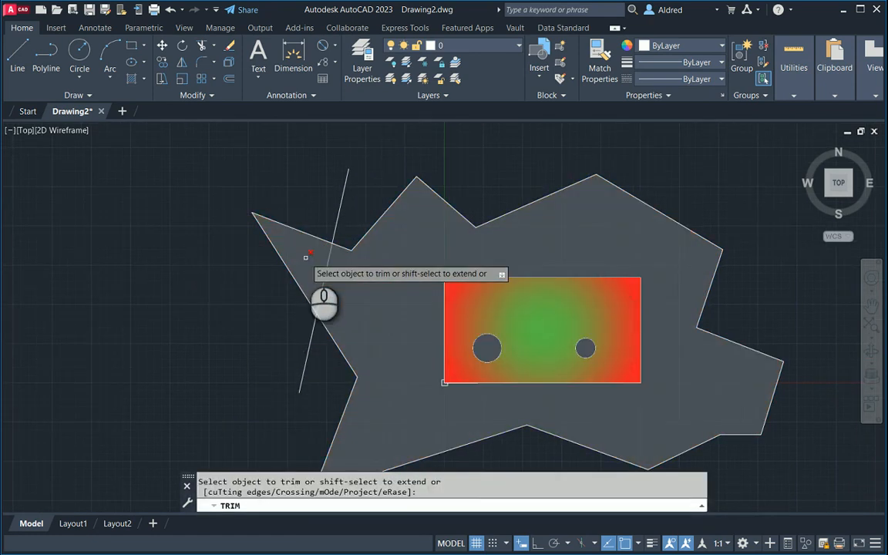
left_click(306, 257)
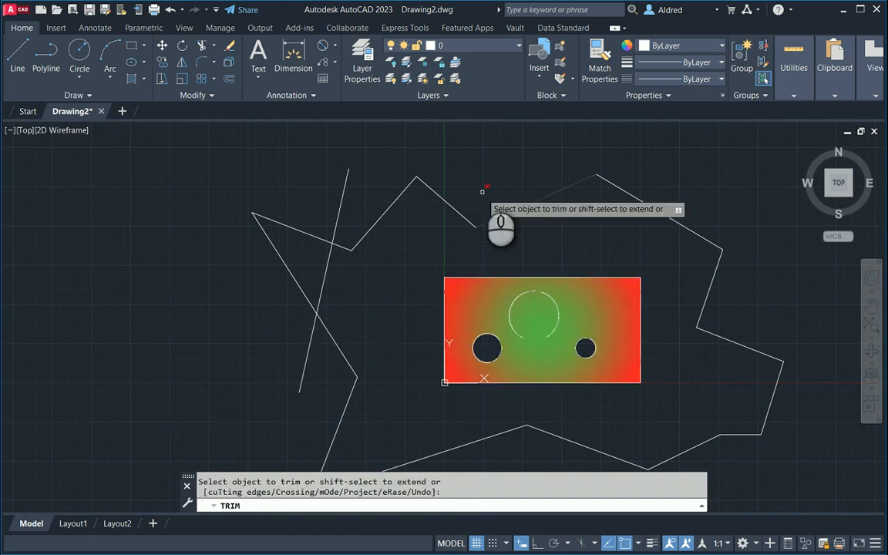
middle_click_drag(669, 267, 602, 258)
key("Escape")
key("Escape")
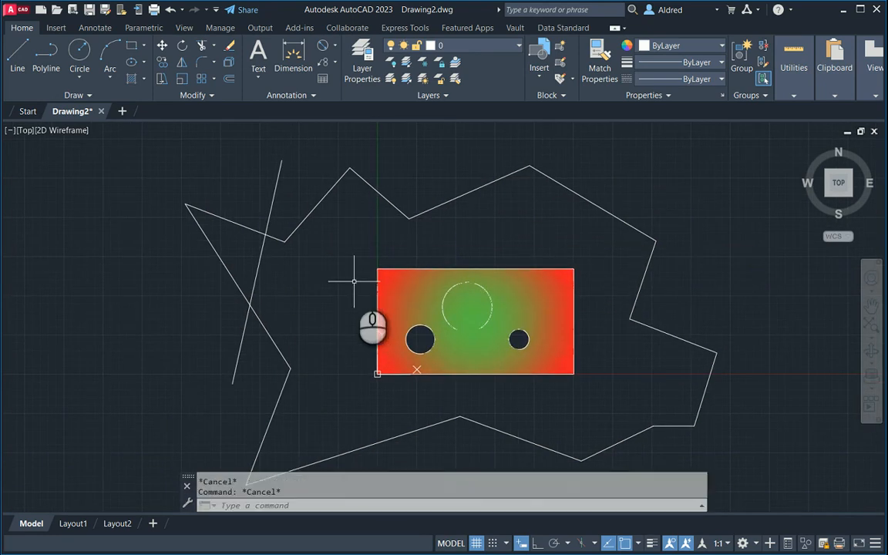
Step: Erase the remaining gradient hatch in the rectangle and the slanted line across the left spike
middle_click_drag(353, 315, 379, 269)
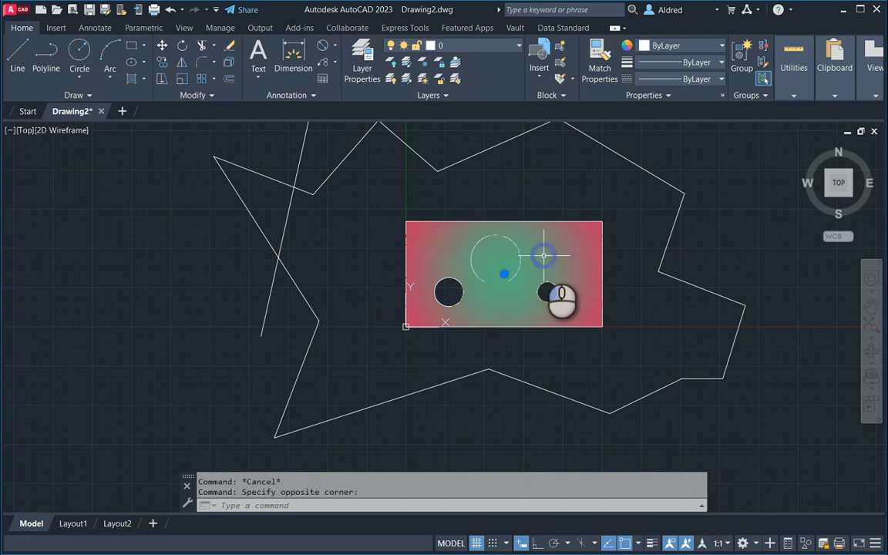
key("Delete")
middle_click_drag(528, 283, 525, 293)
key("Escape")
key("Escape")
left_click(309, 154)
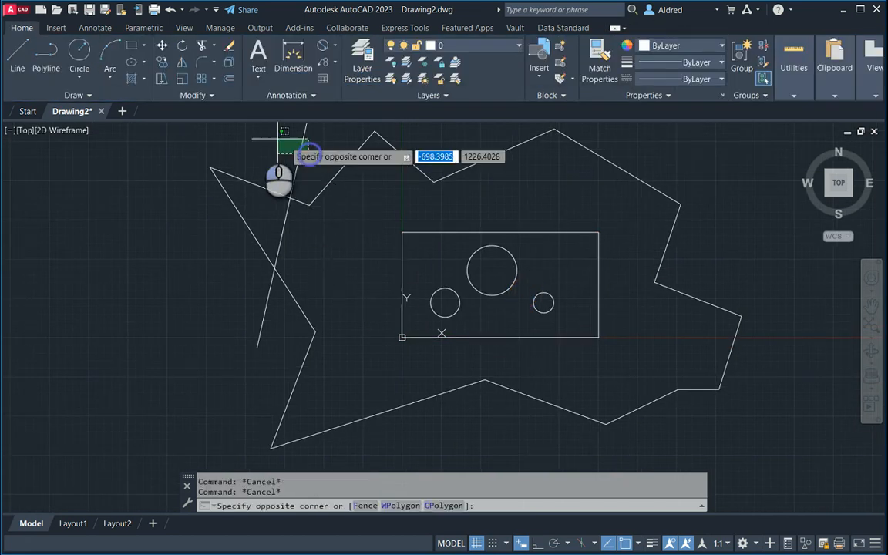
left_click(259, 135)
key("Delete")
Step: Join the outer boundary's line segments into one polyline by selecting the whole drawing for the Join command
scroll(234, 270, "down", 5)
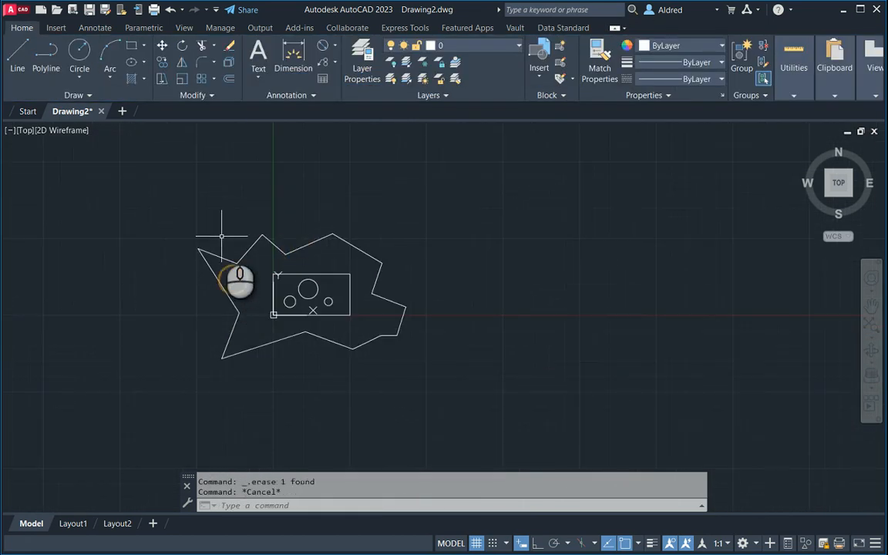
type("join")
key("Return")
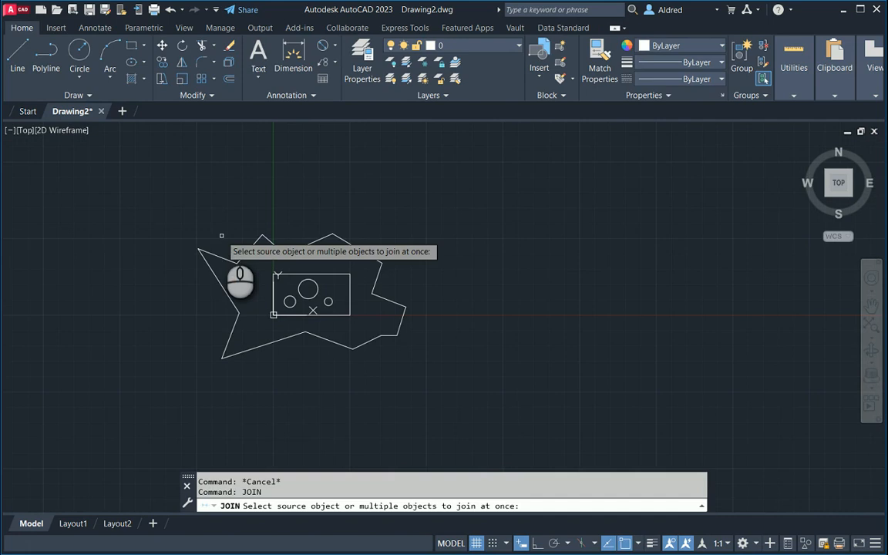
left_click(466, 408)
left_click(137, 204)
key("Return")
scroll(294, 308, "up", 3)
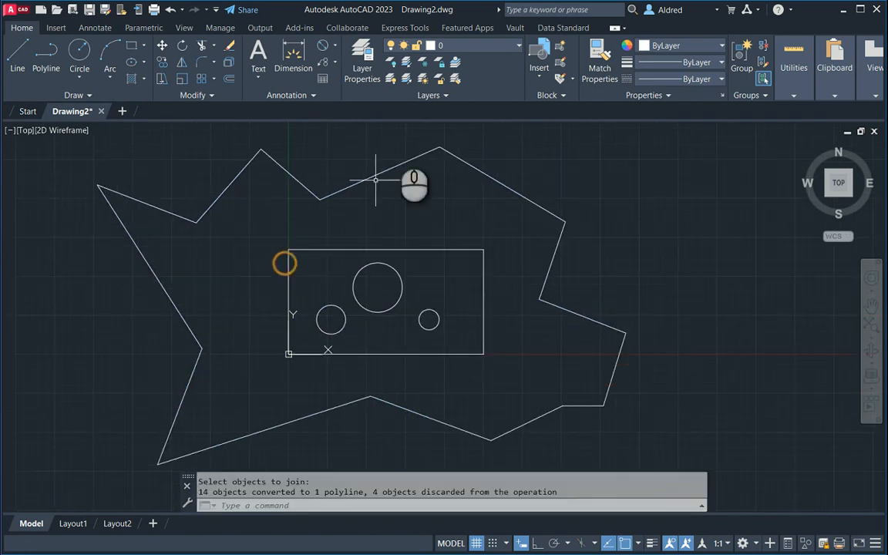
Step: Fill the area between the outer boundary and the rectangle with a solid hatch by picking an internal point
key("Escape")
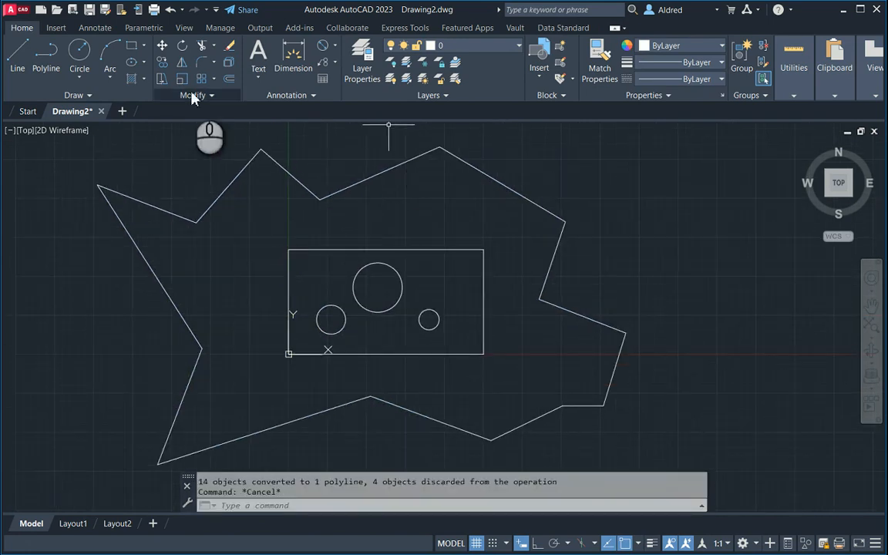
left_click(131, 79)
left_click(25, 54)
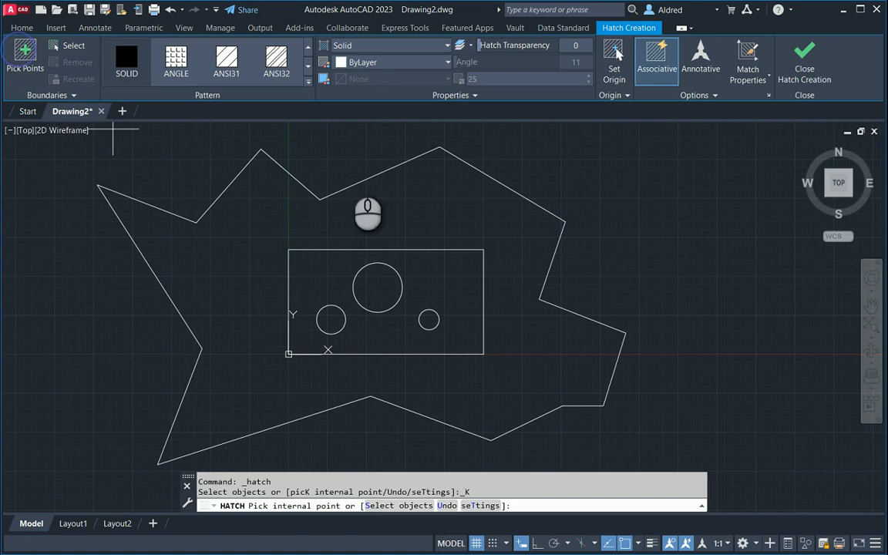
left_click(475, 212)
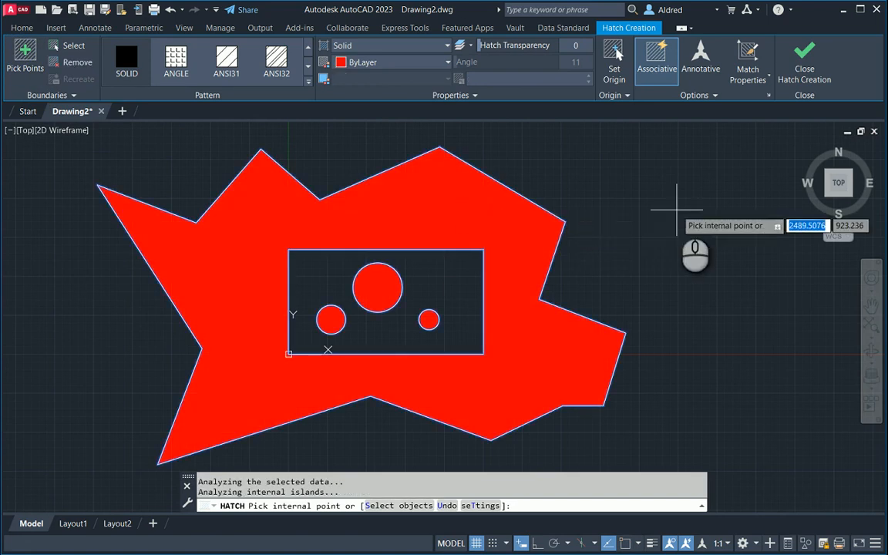
left_click(803, 65)
Step: Draw a slanted line across the left spike of the solid-hatched shape, extending past both of its edges
middle_click_drag(295, 277, 414, 299)
key("Escape")
key("Escape")
left_click(18, 53)
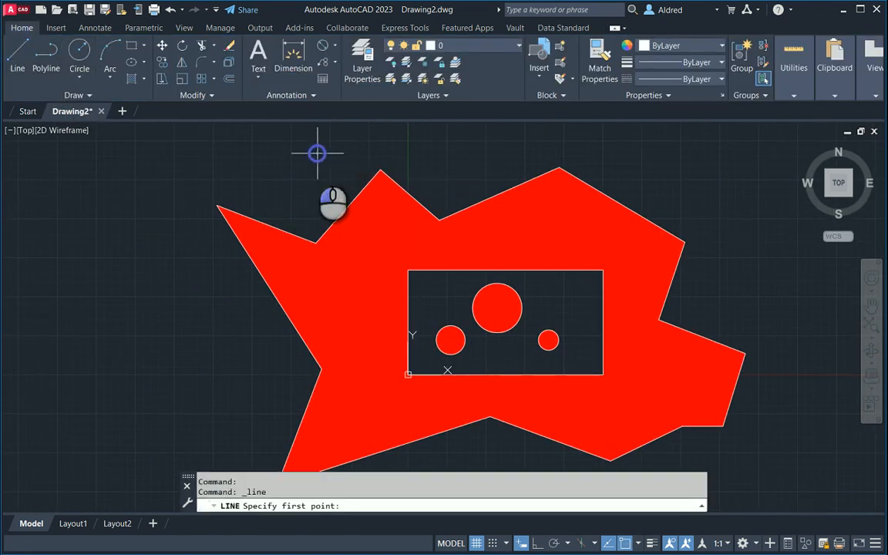
left_click(317, 153)
key("Escape")
key("Escape")
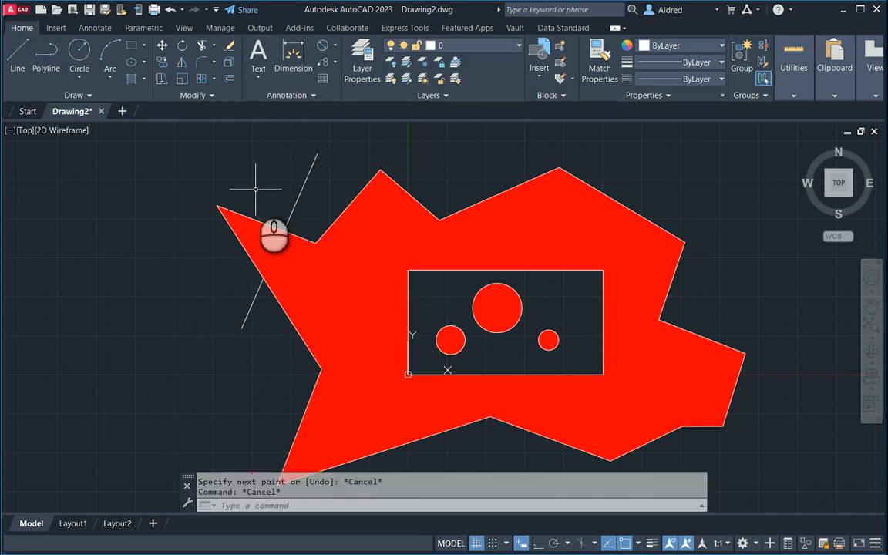
Step: Try to trim the solid hatch inside the left spike beyond the slanted line
type("tr")
key("Return")
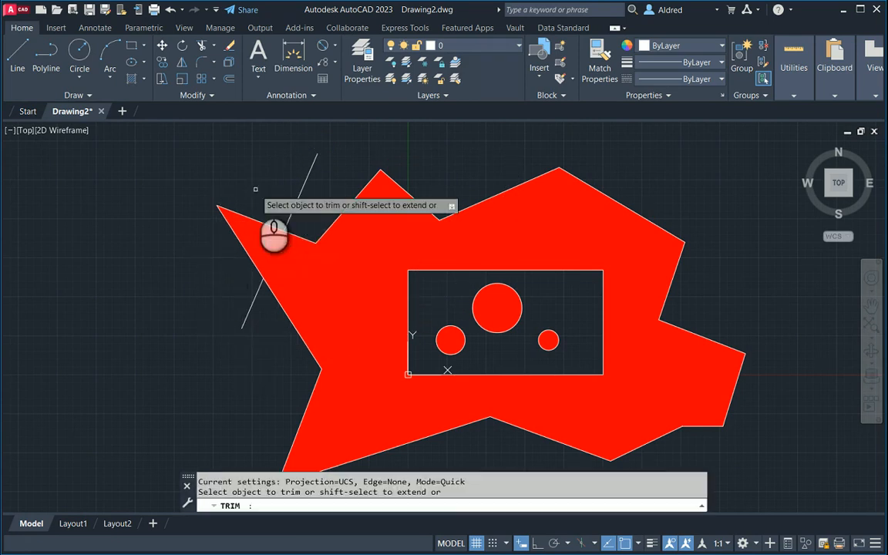
left_click(259, 234)
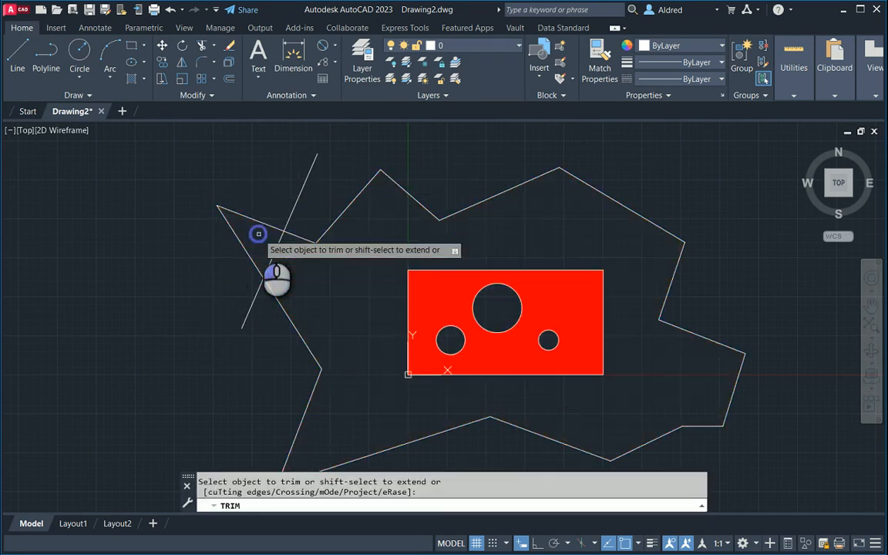
middle_click_drag(242, 173, 215, 189)
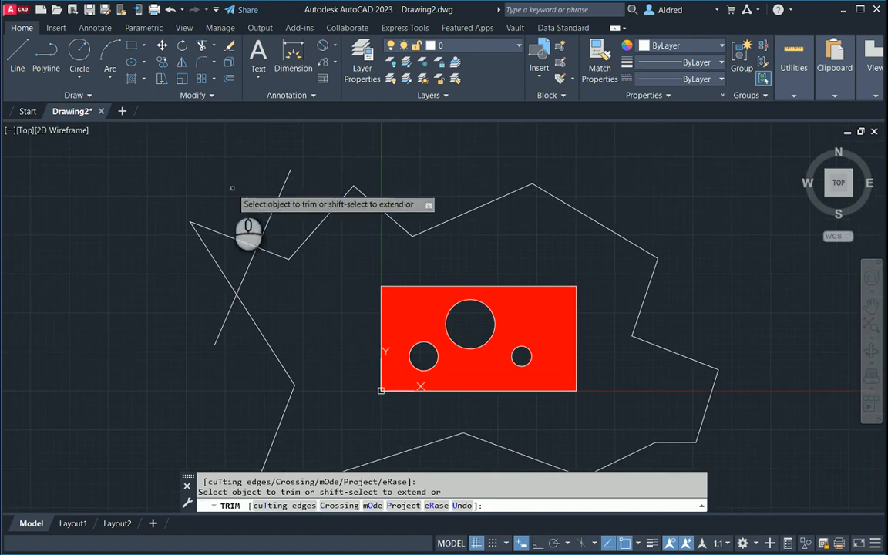
key("Escape")
key("Escape")
key("Escape")
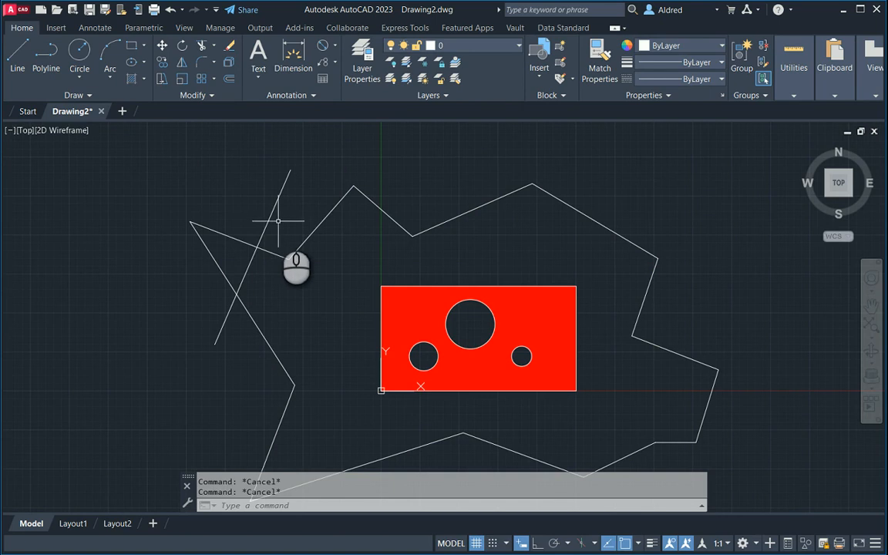
Step: Hatch the area between the outer boundary, the slanted line and the rectangle with the ANSI31 pattern
left_click(794, 95)
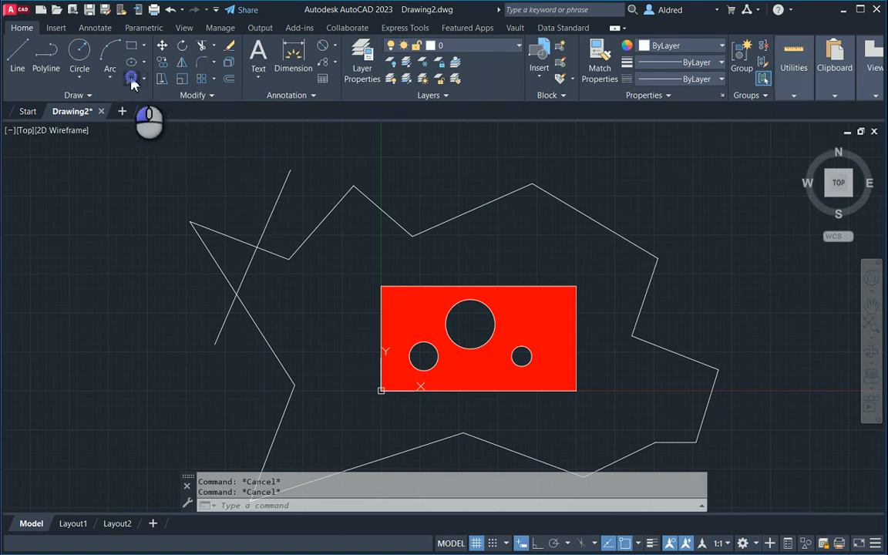
left_click(132, 78)
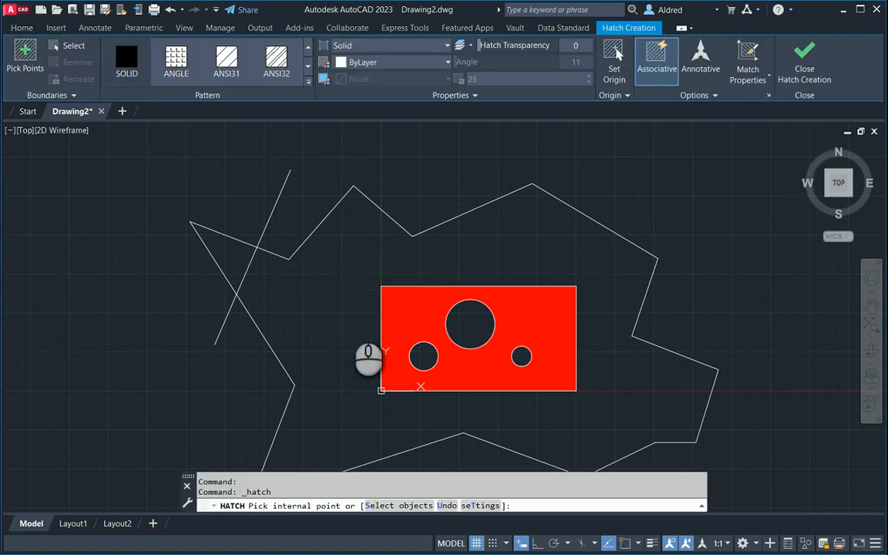
left_click(360, 320)
left_click(227, 66)
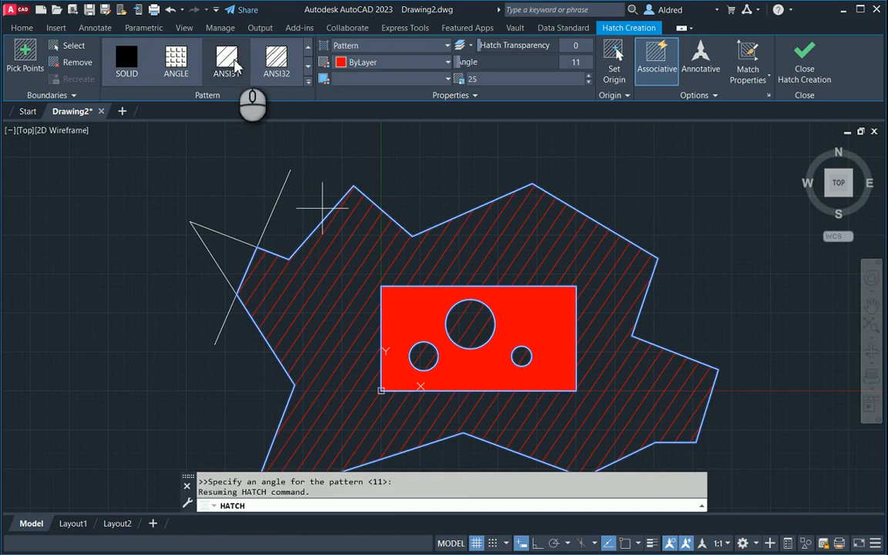
key("Escape")
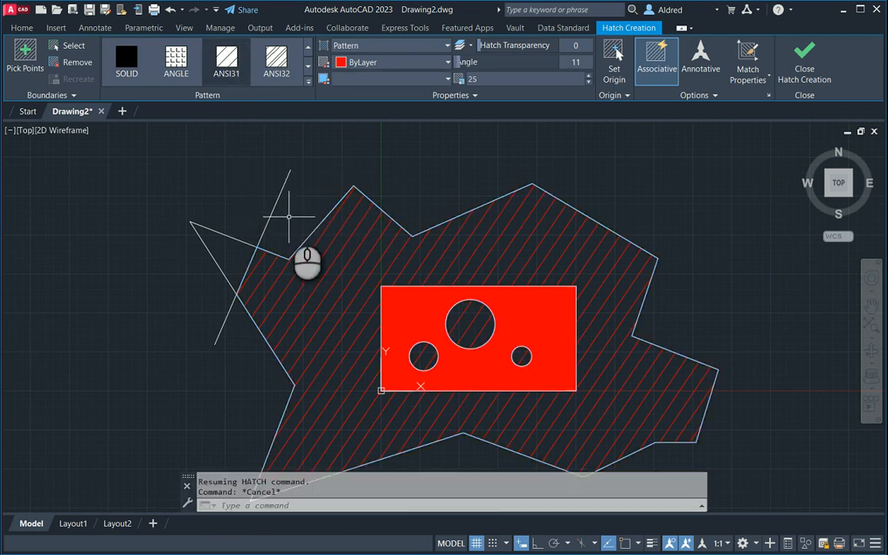
Step: Erase the slanted line across the left spike and the ANSI31 hatch around the rectangle
left_click(291, 218)
left_click(262, 190)
middle_click_drag(257, 246, 275, 197)
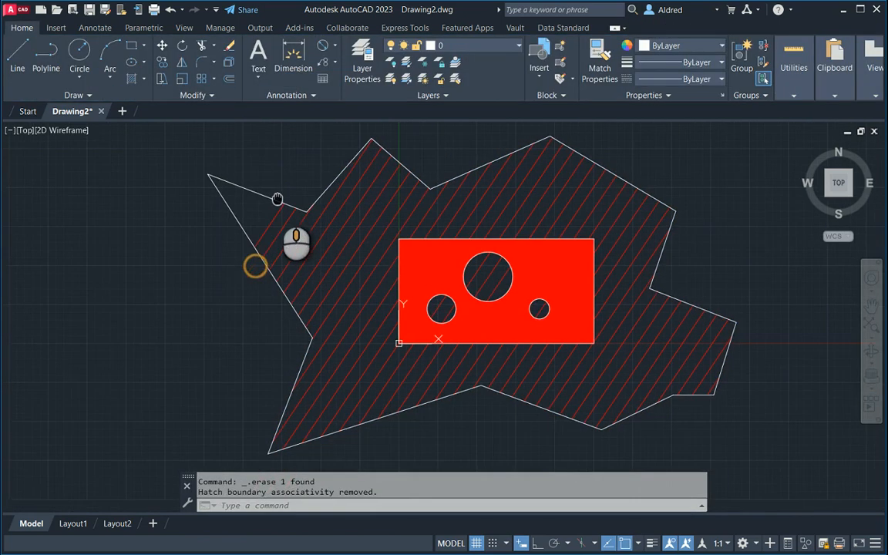
key("Escape")
key("Escape")
left_click(342, 253)
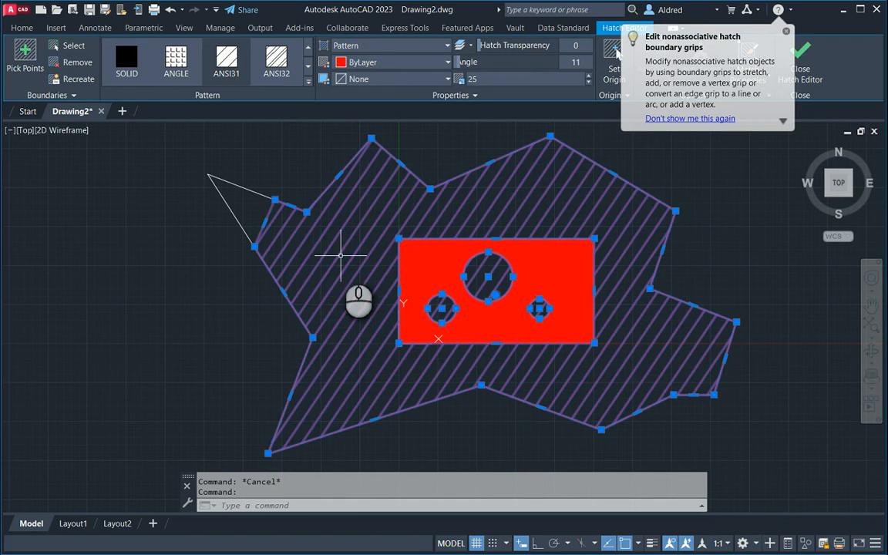
key("Delete")
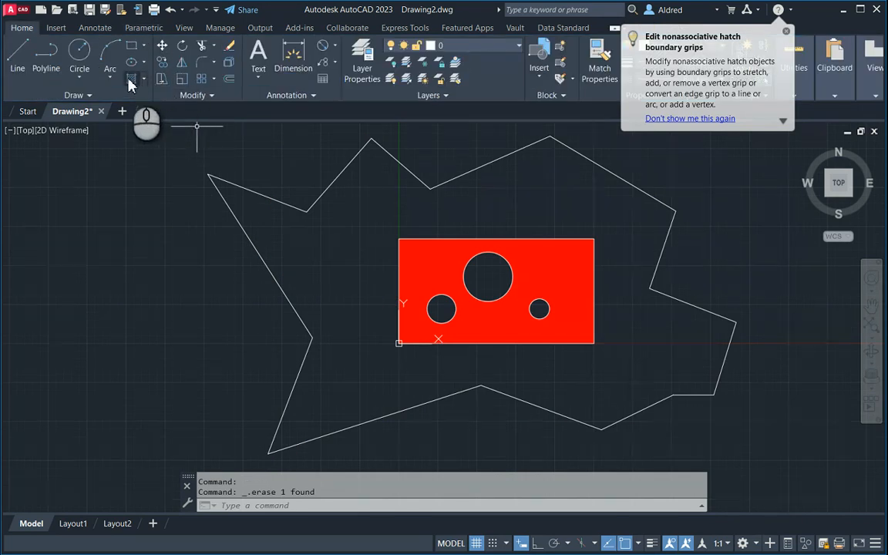
Step: Hatch the whole area between the outer boundary and the rectangle with ANSI31, including the left spike
left_click(131, 79)
left_click(334, 244)
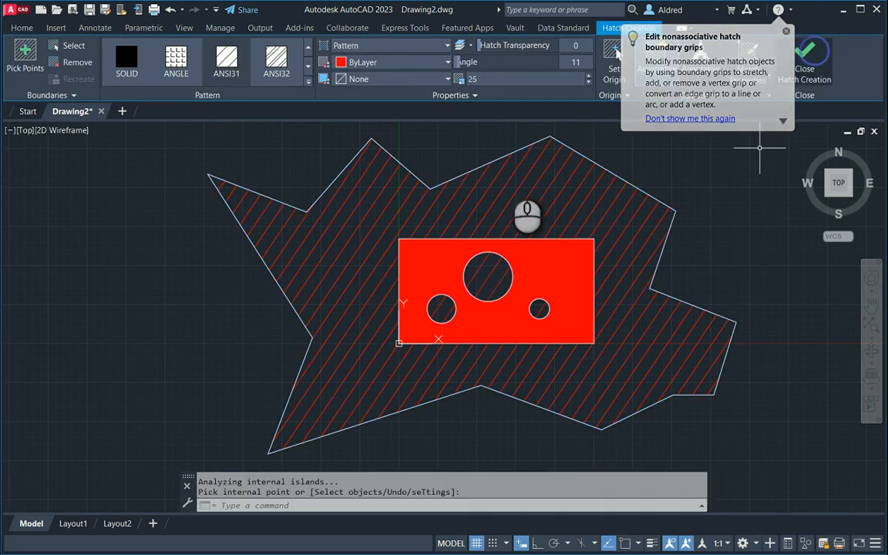
key("Escape")
key("Escape")
Step: Draw a slanted line across the left spike of the ANSI31 hatch, running beyond both spike edges
left_click(19, 49)
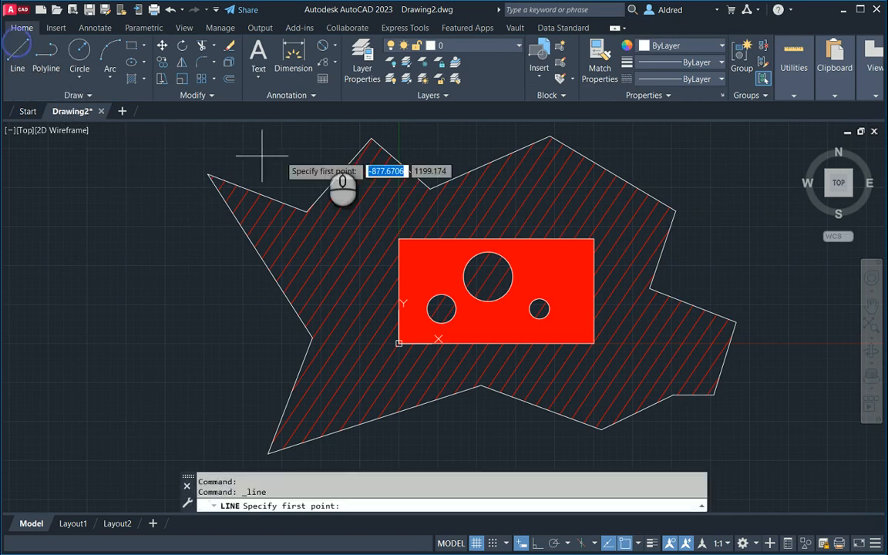
left_click(329, 136)
left_click(224, 302)
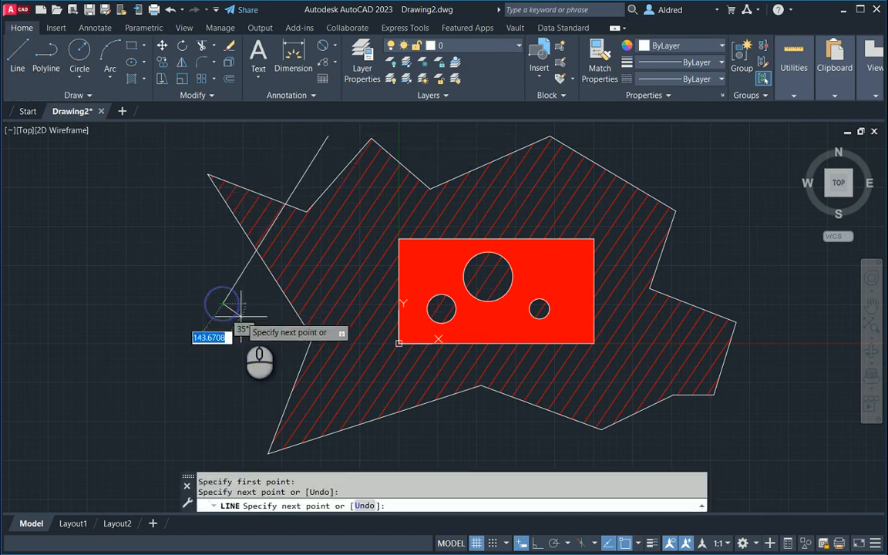
key("Escape")
key("Escape")
Step: Trim the ANSI31 hatch inside the left spike on the tip side of the slanted line
type("tr")
key("Return")
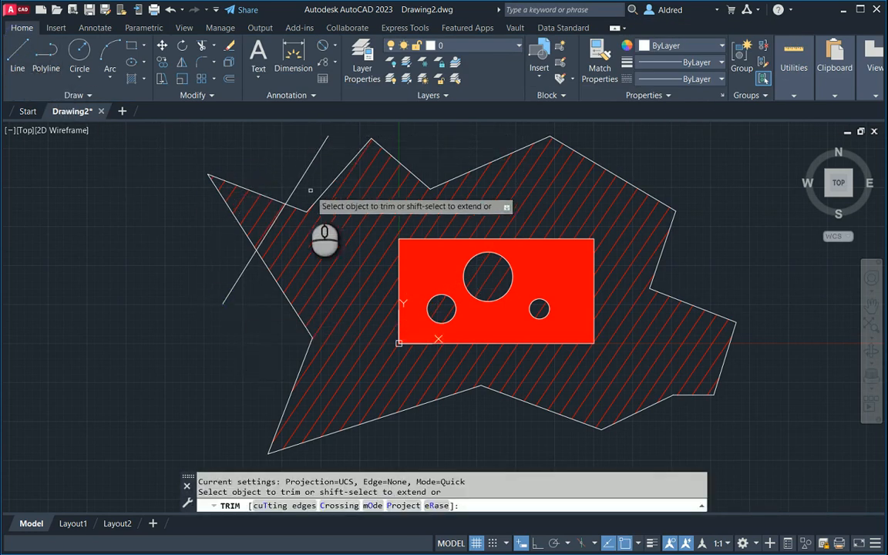
left_click(262, 211)
middle_click_drag(254, 223, 295, 342)
key("Escape")
key("Escape")
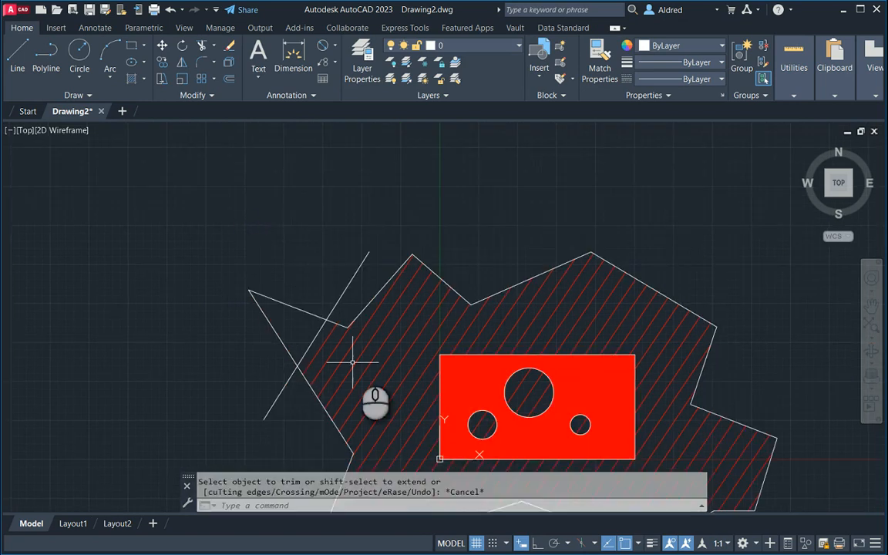
Step: Stretch the slanted line's lower end down toward the inner corner on the outline's left side to move the hatch edge
middle_click_drag(356, 357, 375, 267)
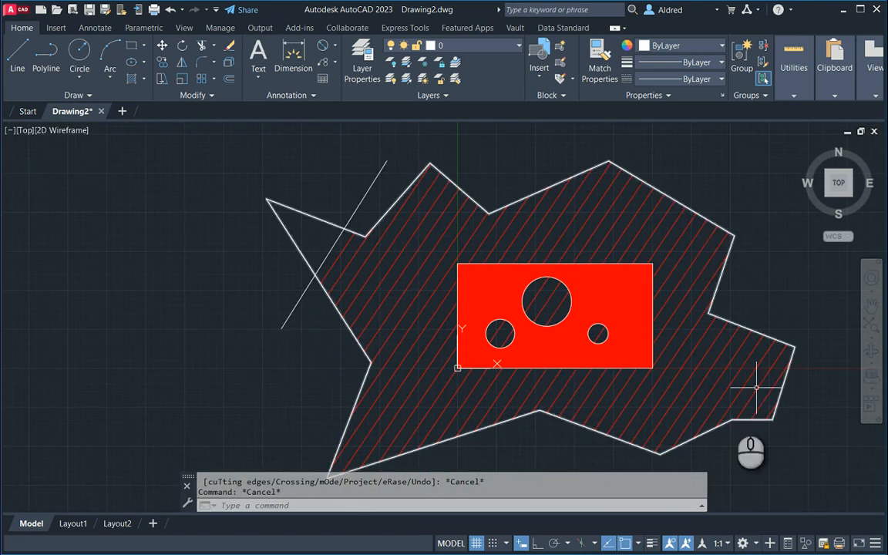
middle_click_drag(436, 309, 439, 295)
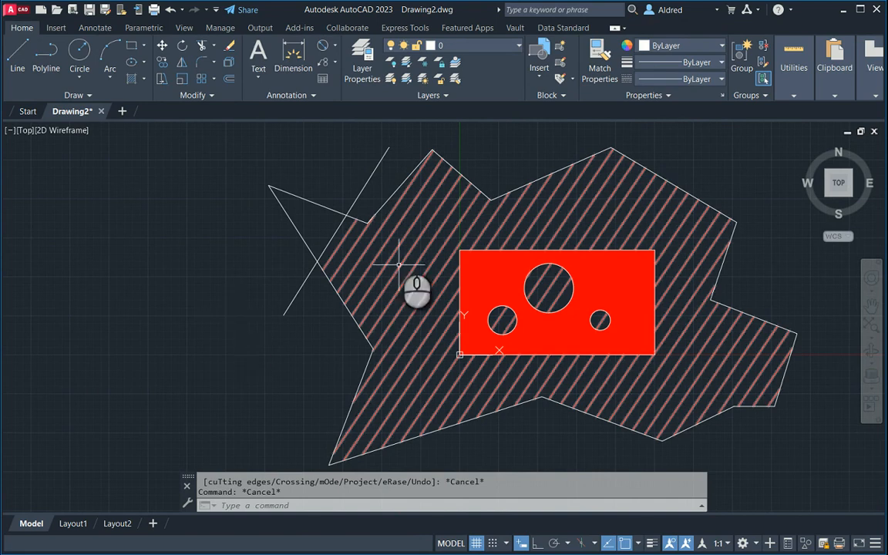
key("Escape")
middle_click_drag(302, 345, 306, 321)
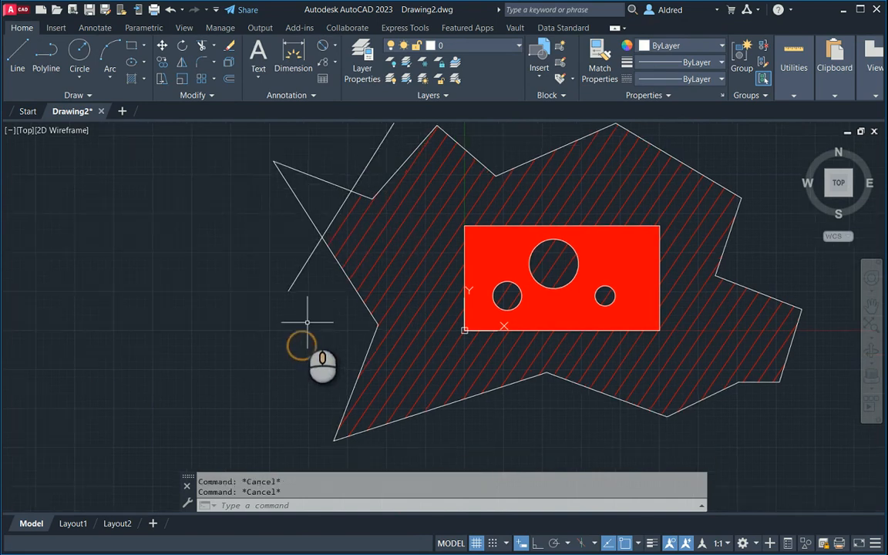
left_click(305, 320)
left_click(273, 269)
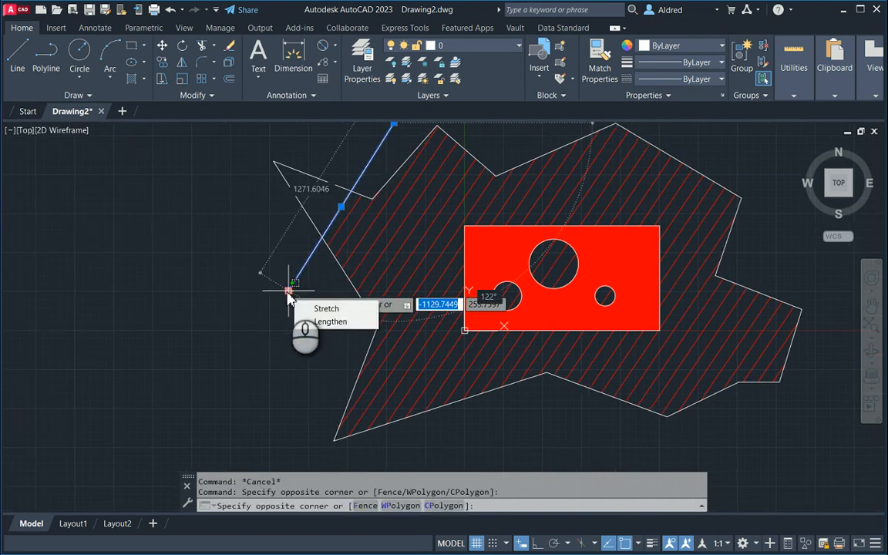
key("Escape")
left_click(288, 291)
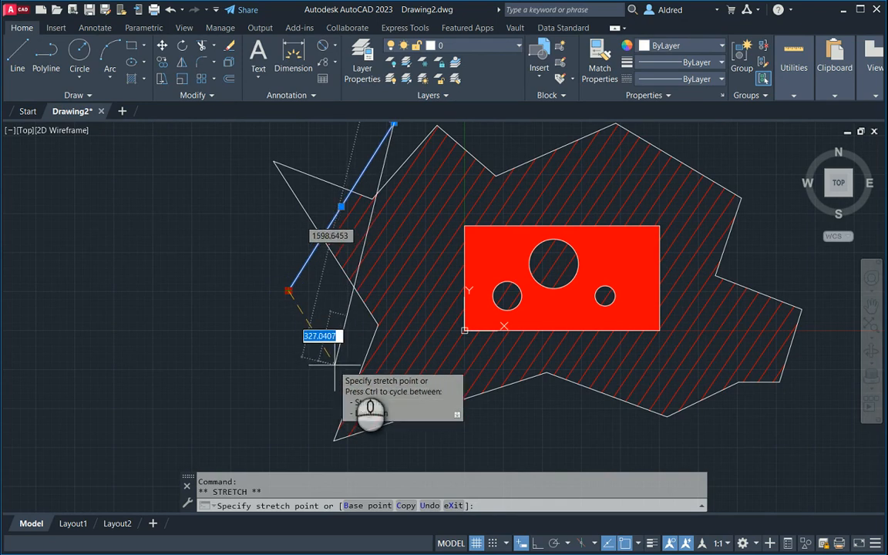
key("Escape")
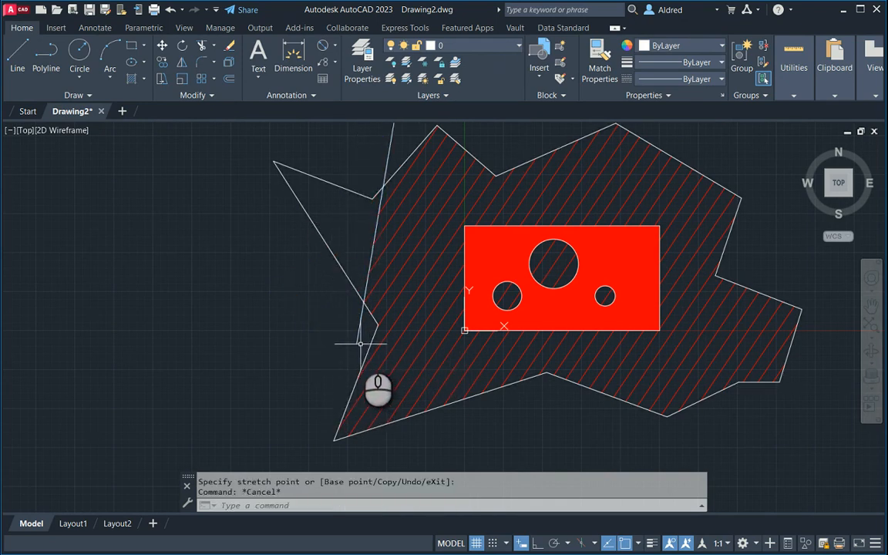
Step: Stretch the slanted line's lower end up and left so that it crosses near the left spike's tip
left_click(357, 342)
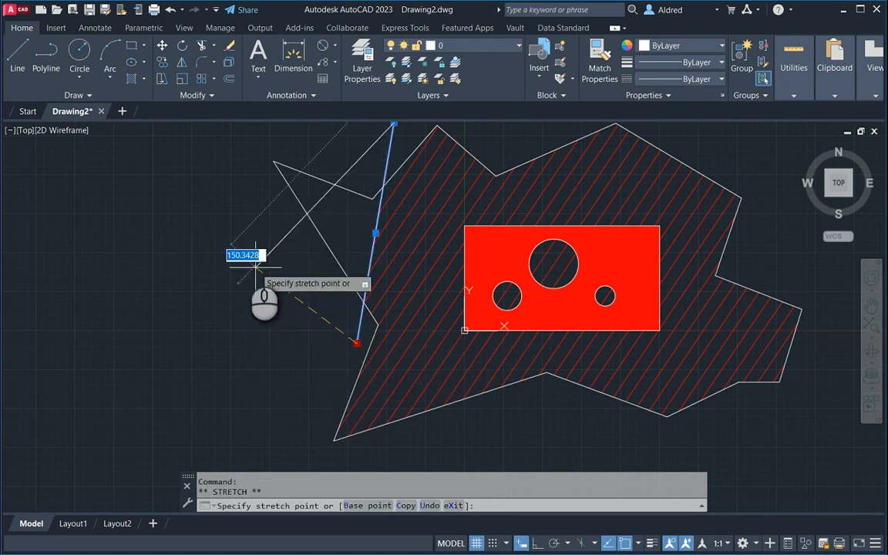
left_click(224, 230)
key("Escape")
middle_click_drag(261, 287, 270, 331)
scroll(455, 293, "down", 4)
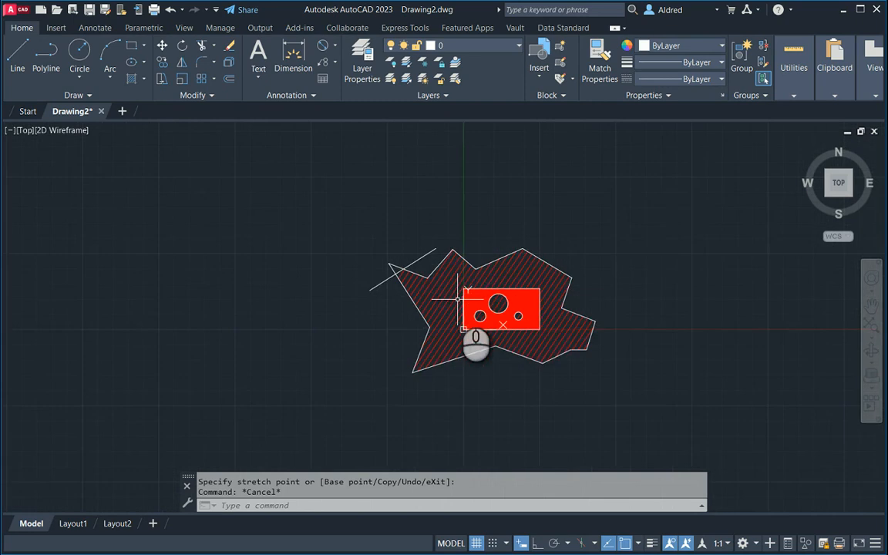
mouse_move(458, 297)
middle_mouse_down()
mouse_move(458, 225)
mouse_move(441, 269)
middle_mouse_up()
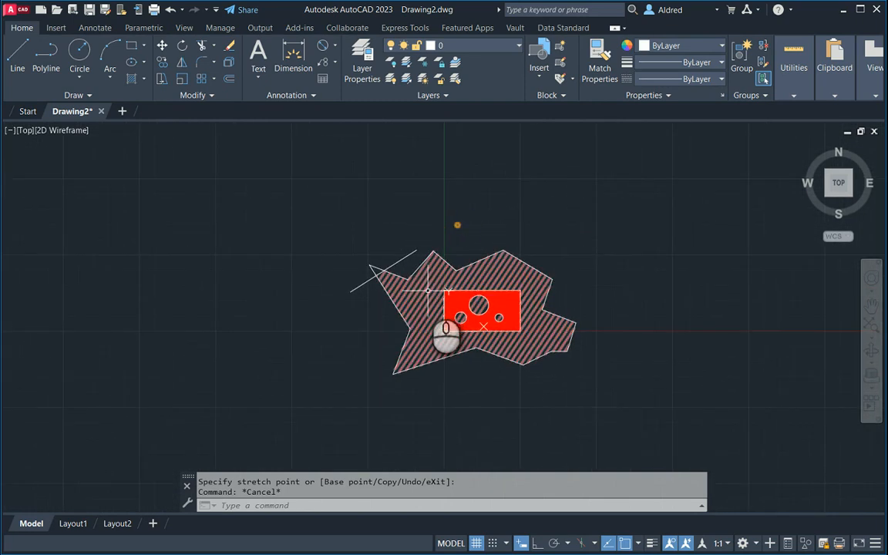
scroll(451, 347, "down", 2)
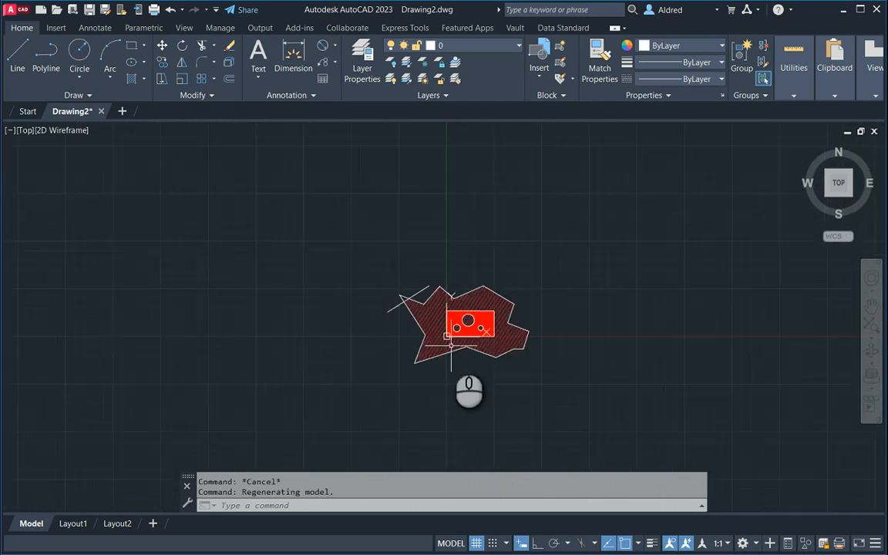
scroll(451, 347, "up", 6)
middle_click_drag(450, 346, 420, 416)
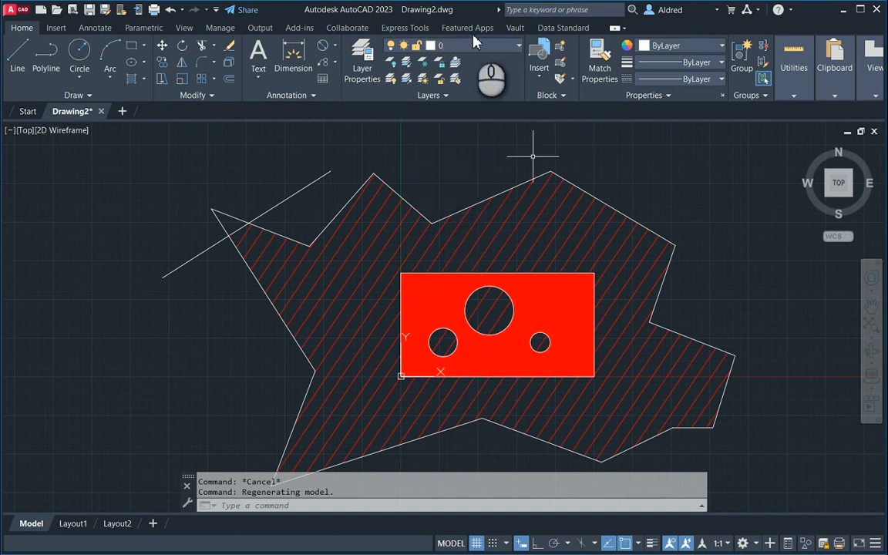
Step: Freeze the Hatch layer to hide the hatches
left_click(494, 46)
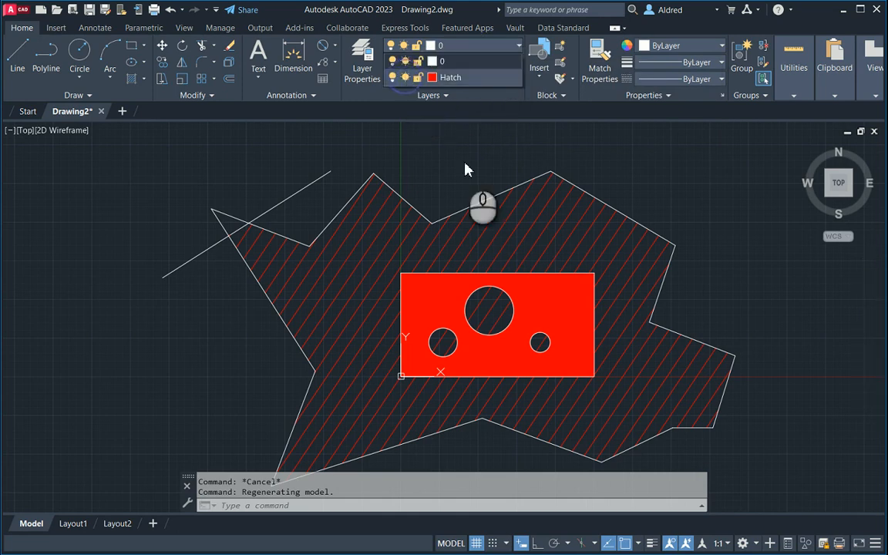
left_click(404, 78)
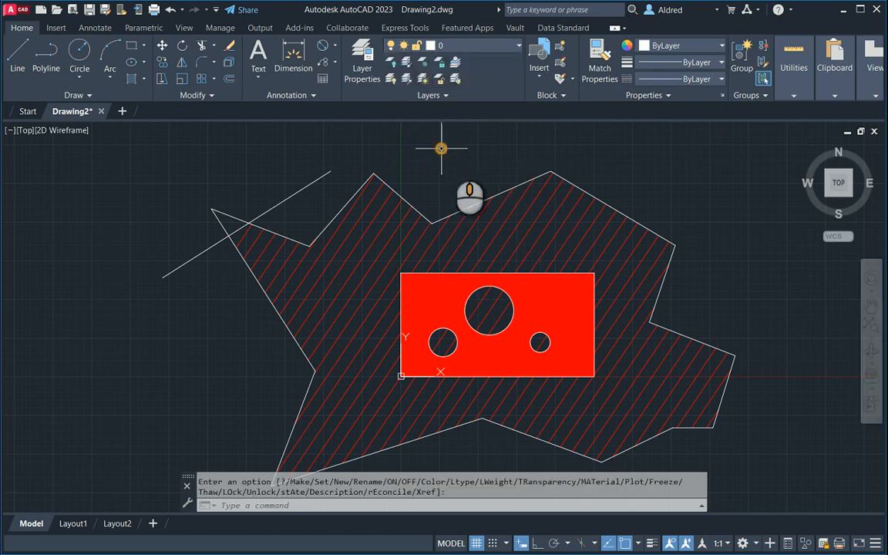
middle_click_drag(441, 148, 463, 126)
left_click(447, 44)
left_click(404, 78)
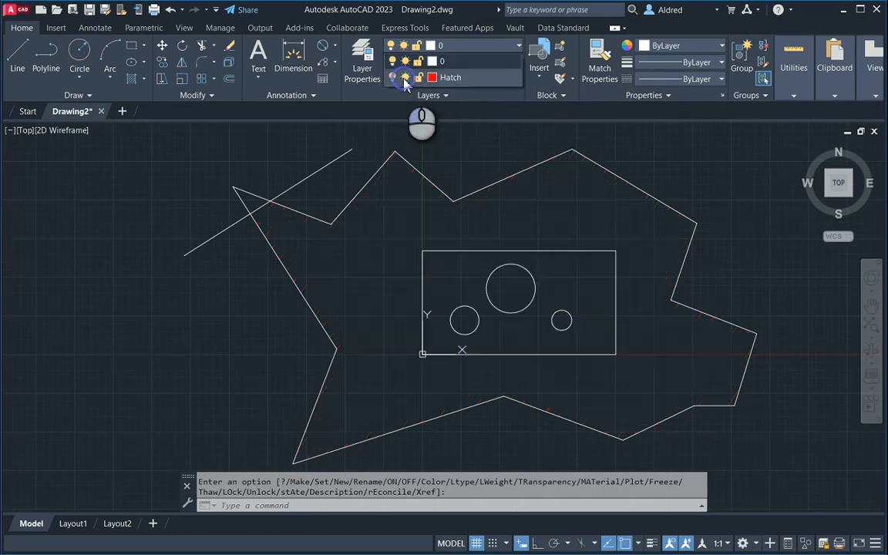
middle_click(451, 141)
key("Escape")
key("Escape")
scroll(450, 167, "down", 2)
middle_click_drag(450, 167, 440, 182)
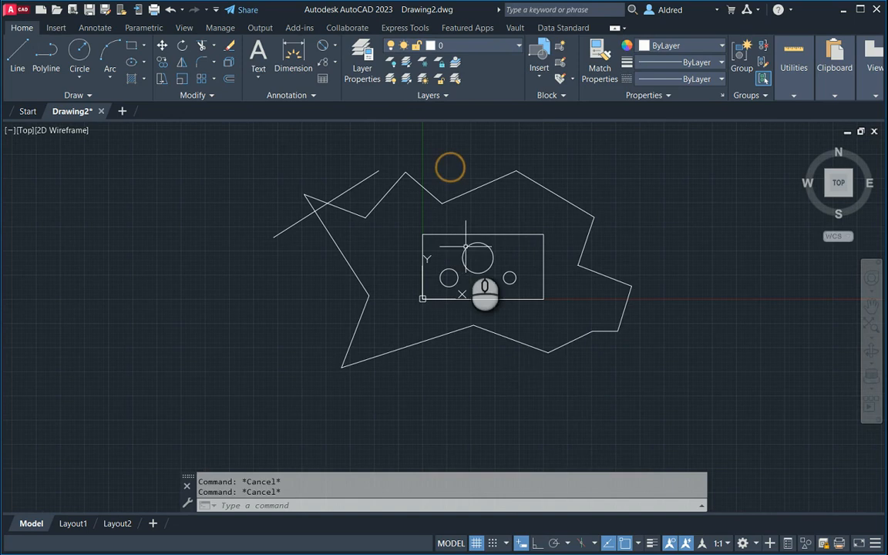